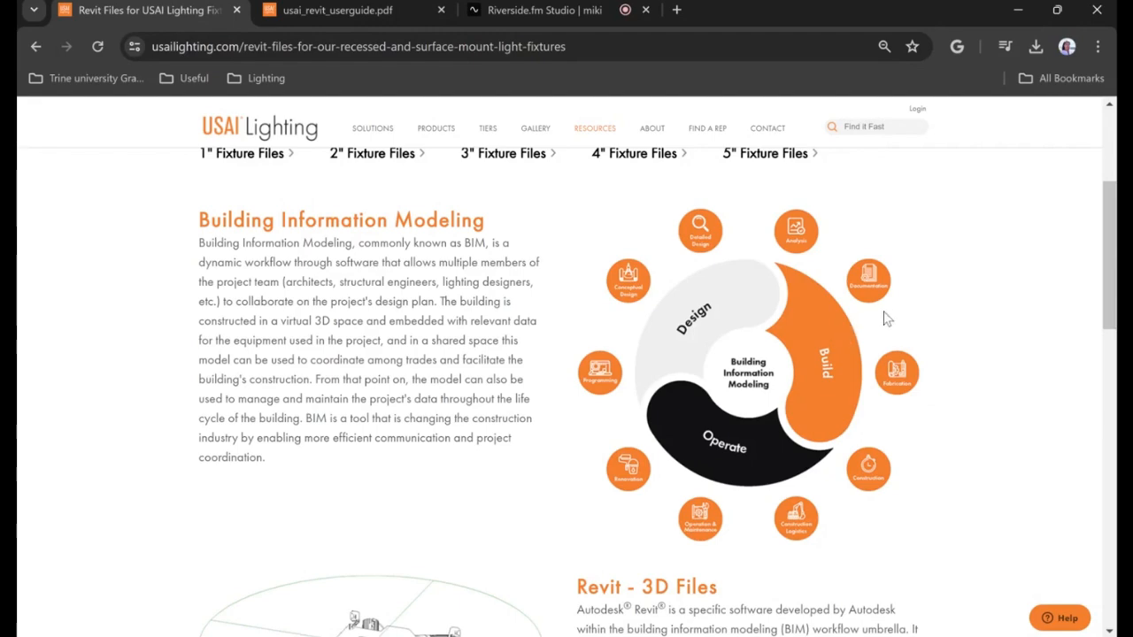
Review the Revit files page through the BIM, 3D files and Revit Resources sections, briefly previewing the Revit Tutorial Video
scroll(899, 336, down, 2)
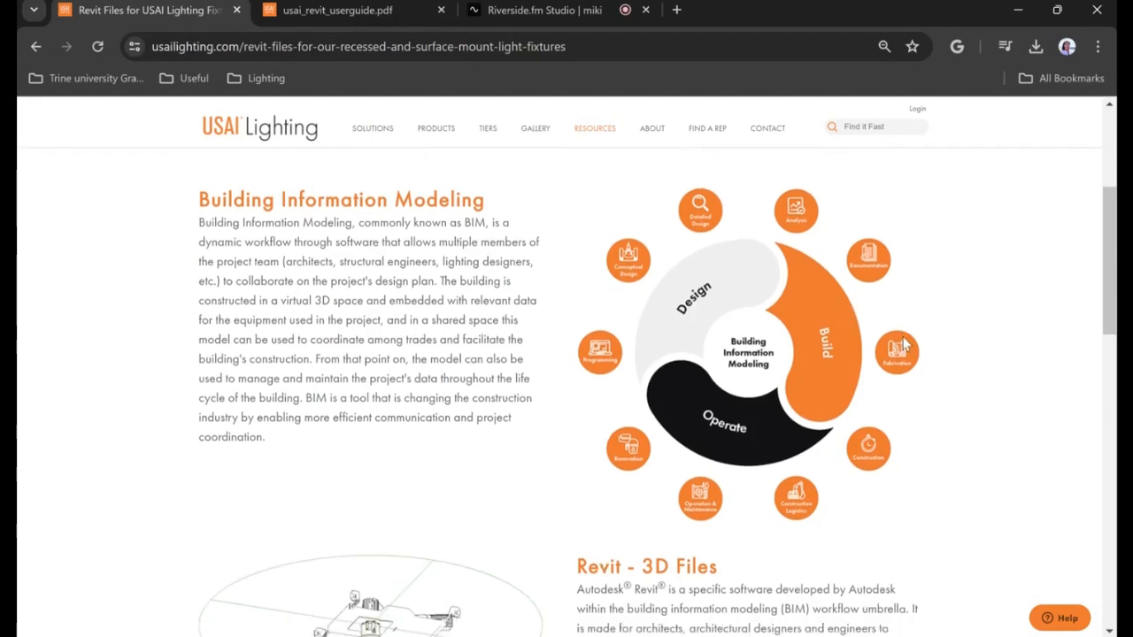
scroll(903, 338, down, 1)
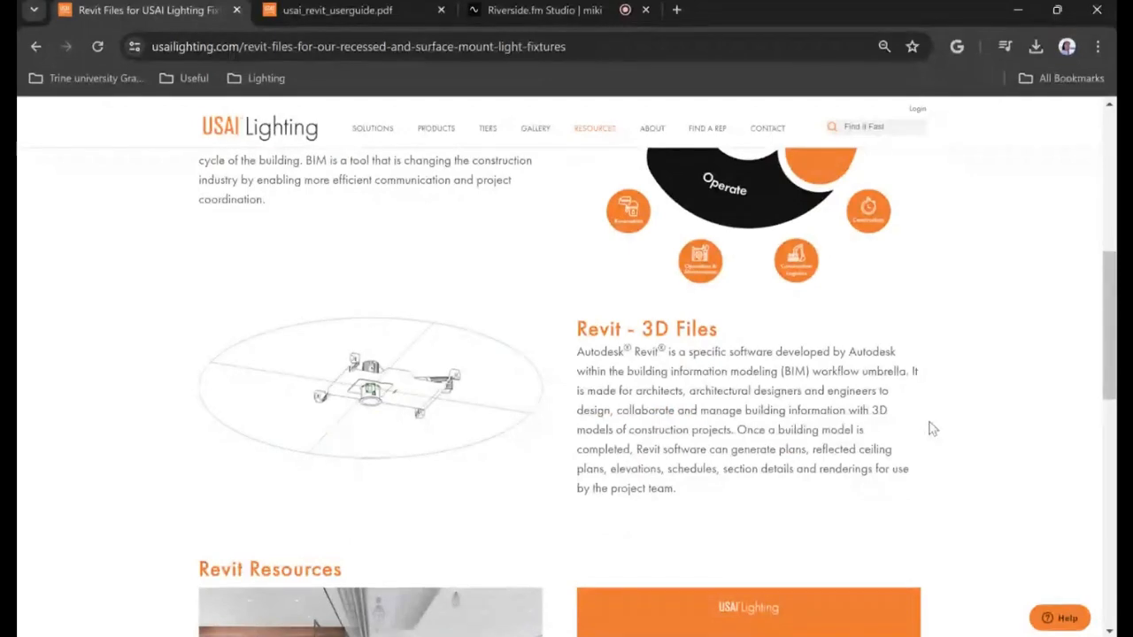
scroll(931, 429, down, 2)
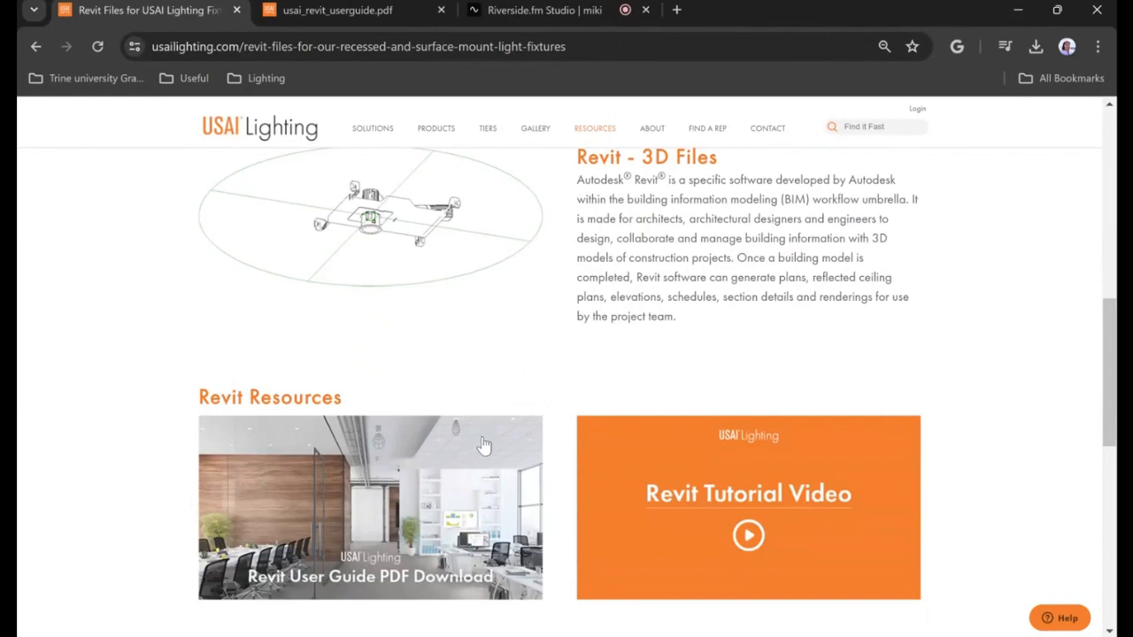
scroll(410, 495, down, 1)
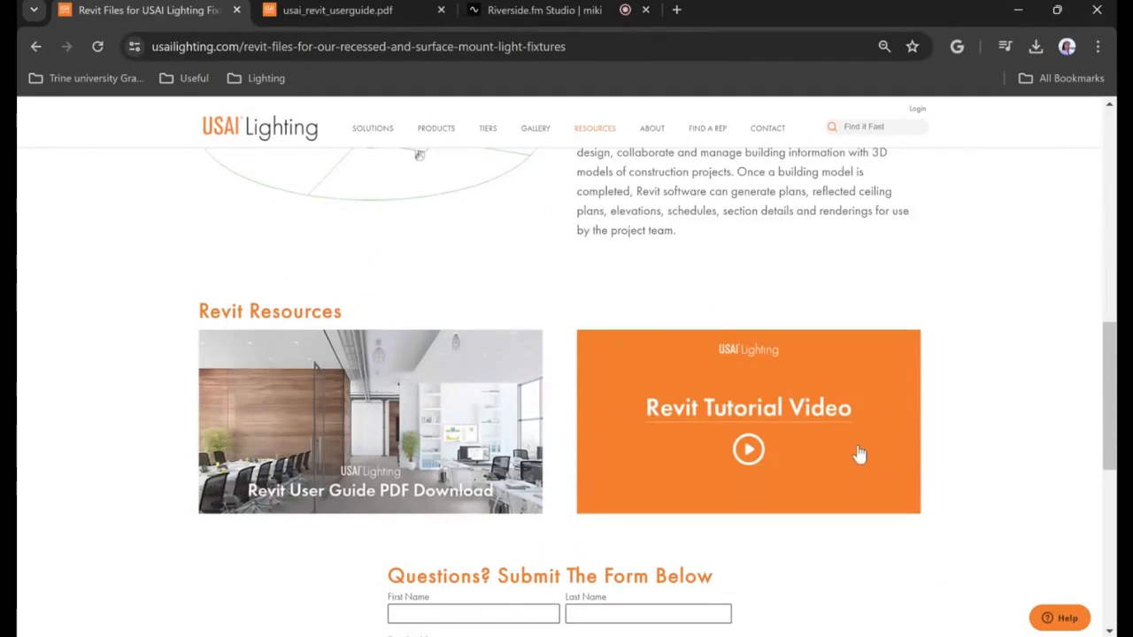
scroll(854, 455, down, 3)
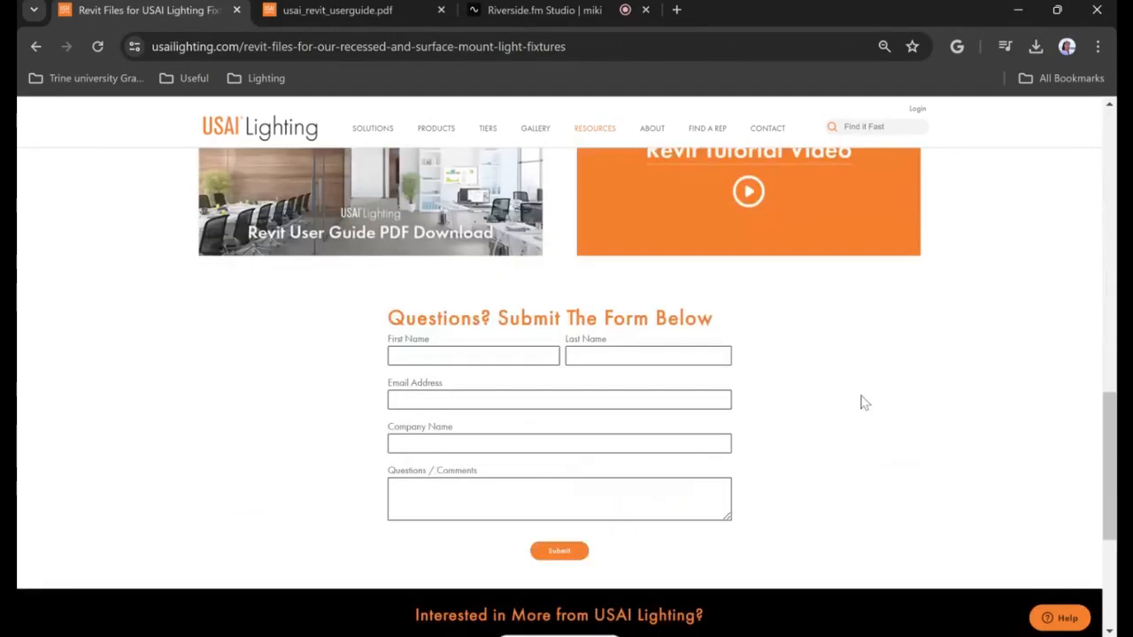
scroll(834, 410, up, 2)
click(748, 347)
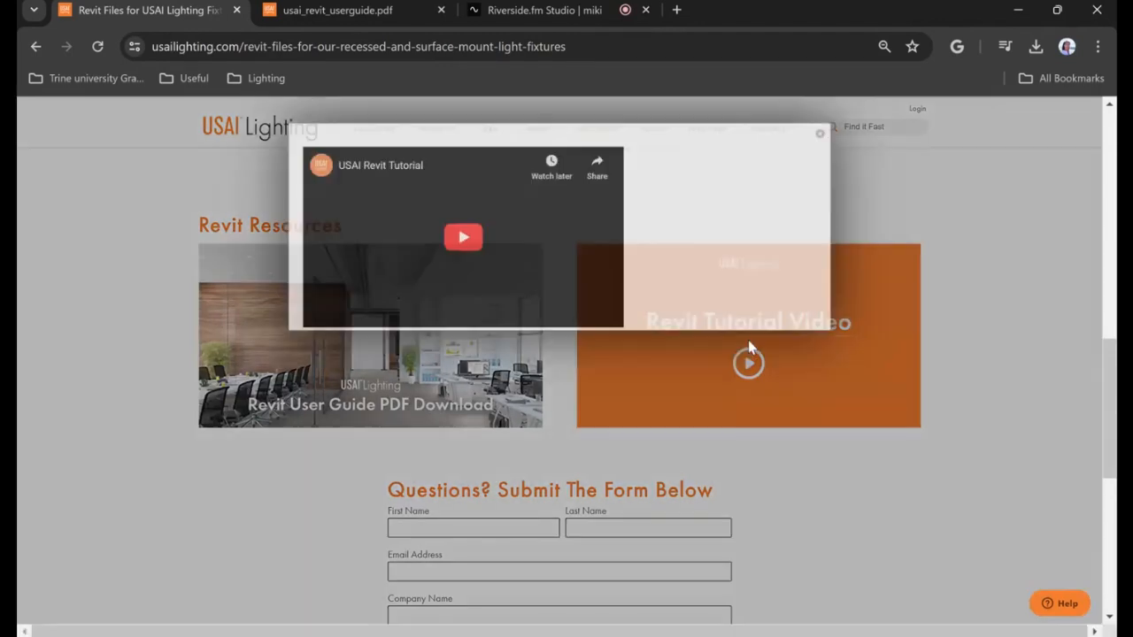
click(823, 134)
scroll(829, 489, down, 2)
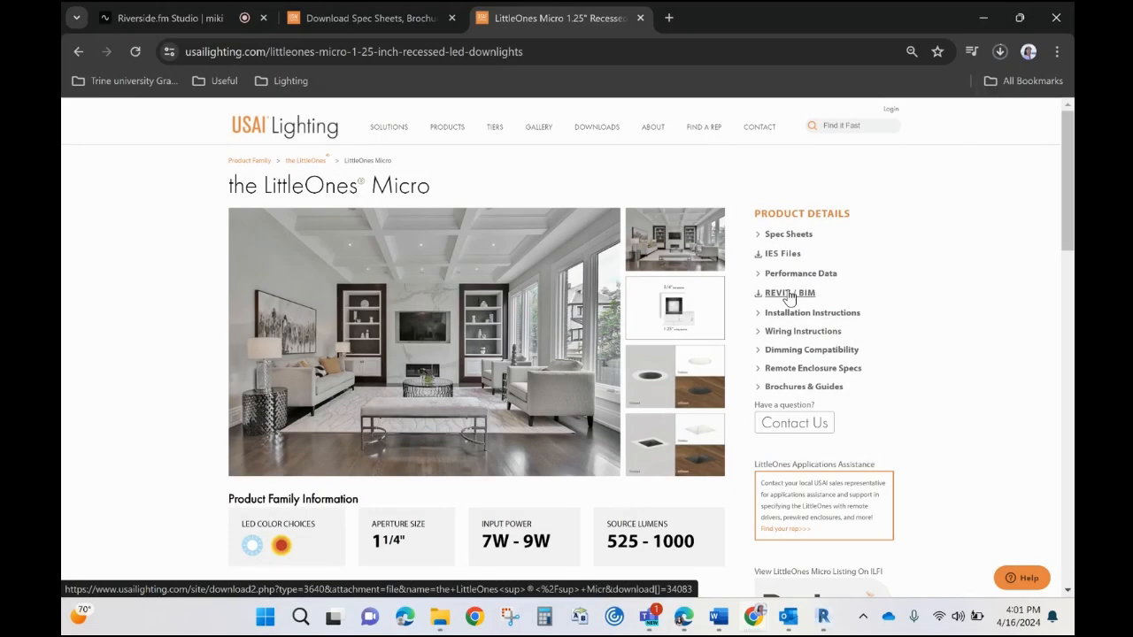
Switch to the LittleTwos Cylinder folder in File Explorer and open its USAI-HIGH-OUTPUT-WITH-1-FIXTURE-PER-REMOTE-DRIVER-REVIT subfolder
click(446, 625)
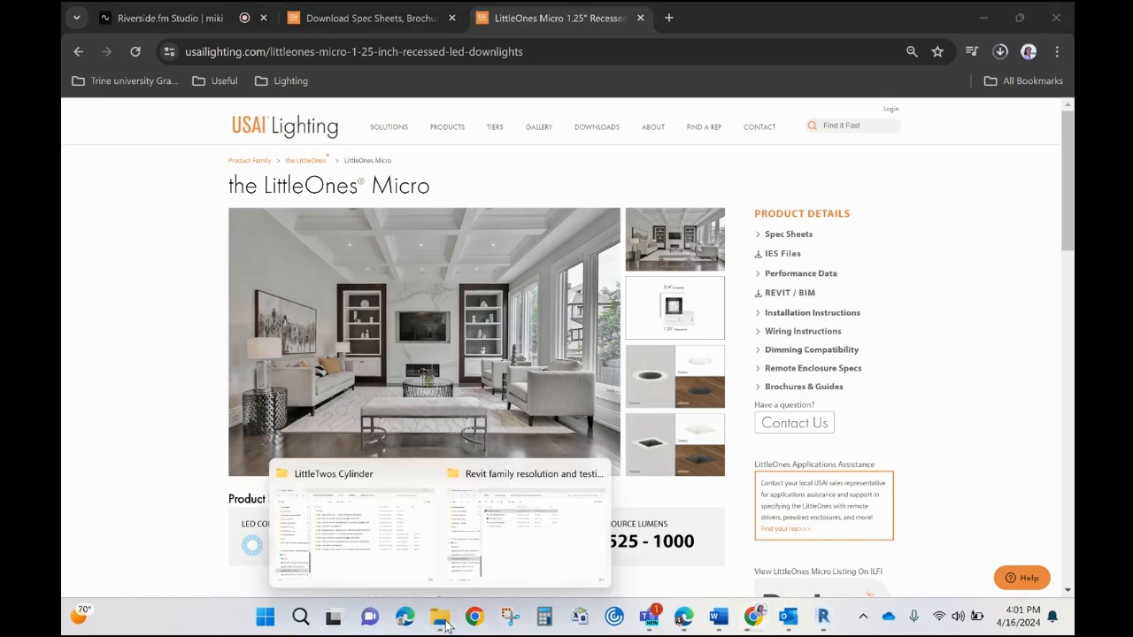
click(386, 572)
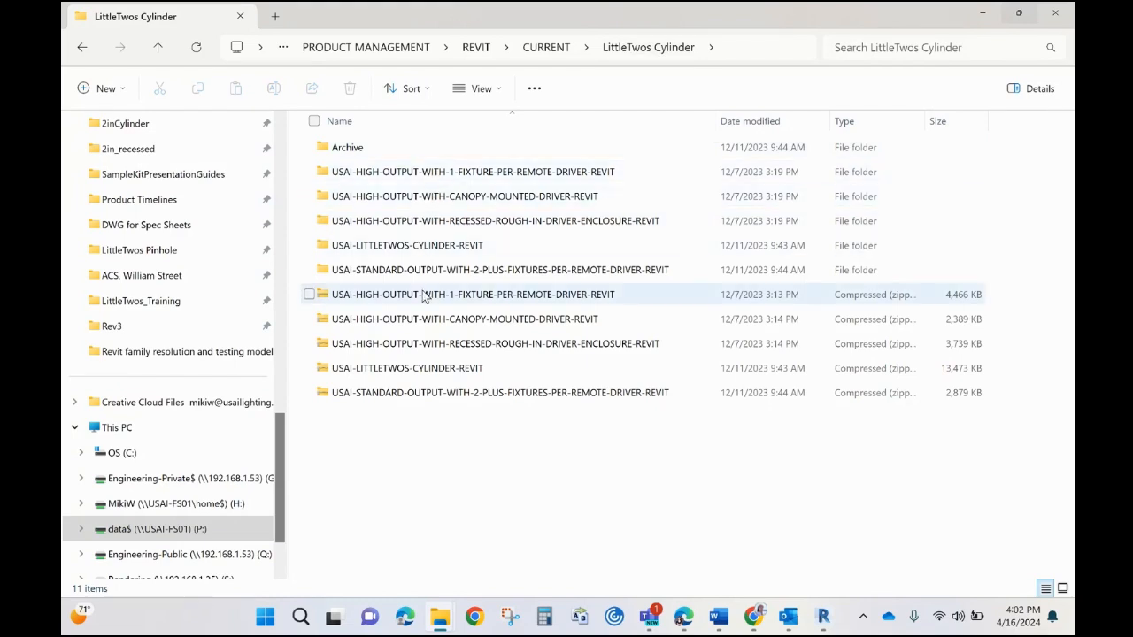
click(430, 174)
click(439, 196)
click(436, 223)
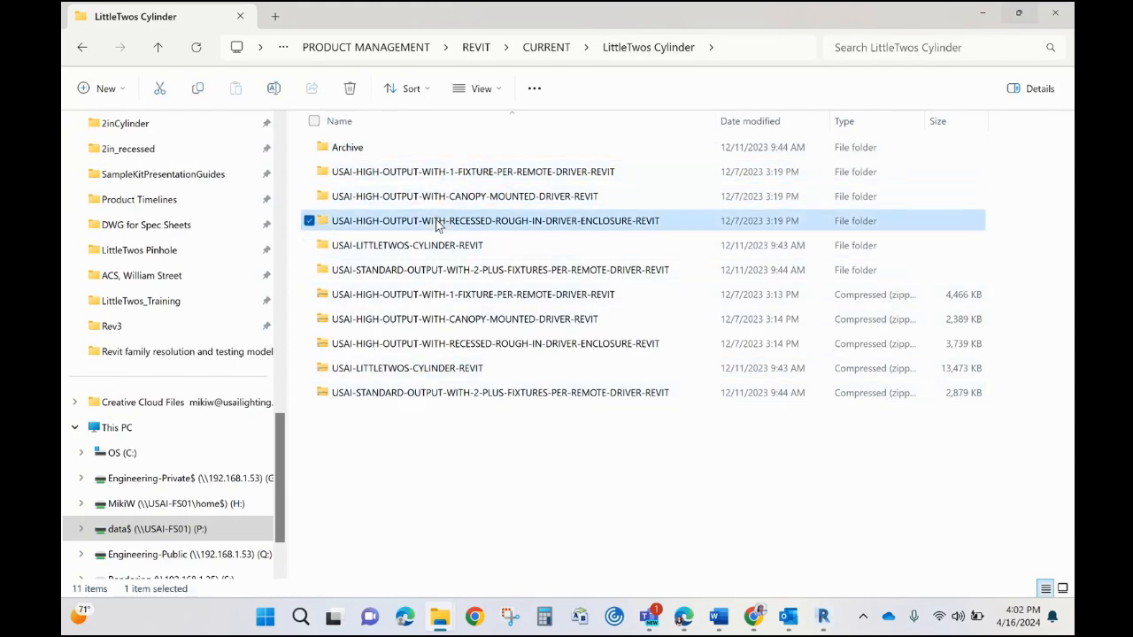
click(435, 248)
click(436, 270)
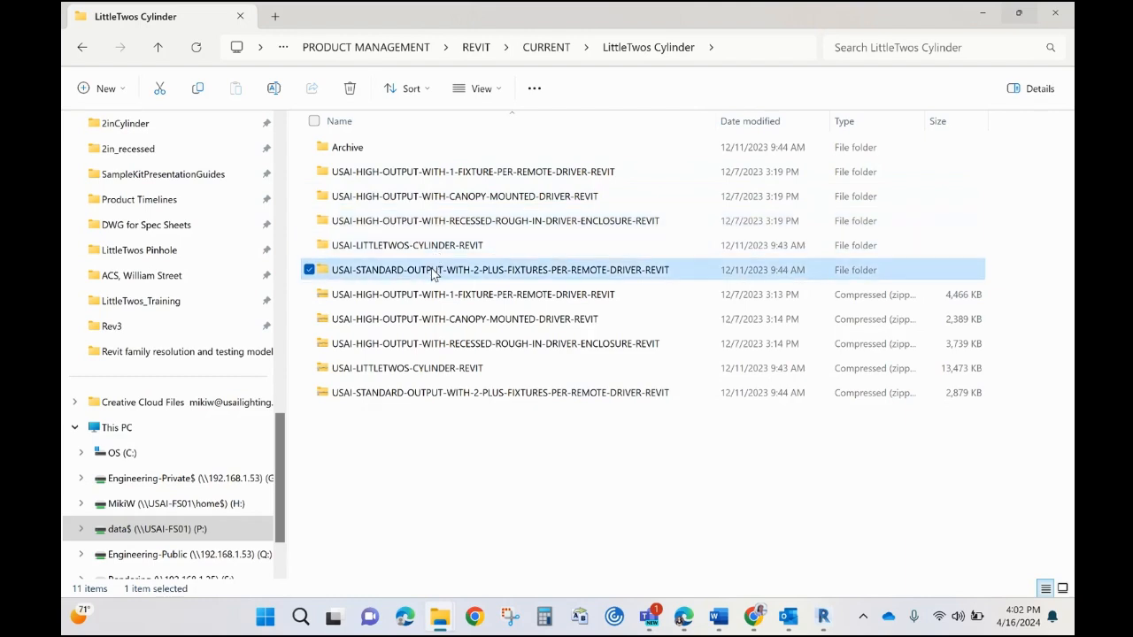
double_click(485, 177)
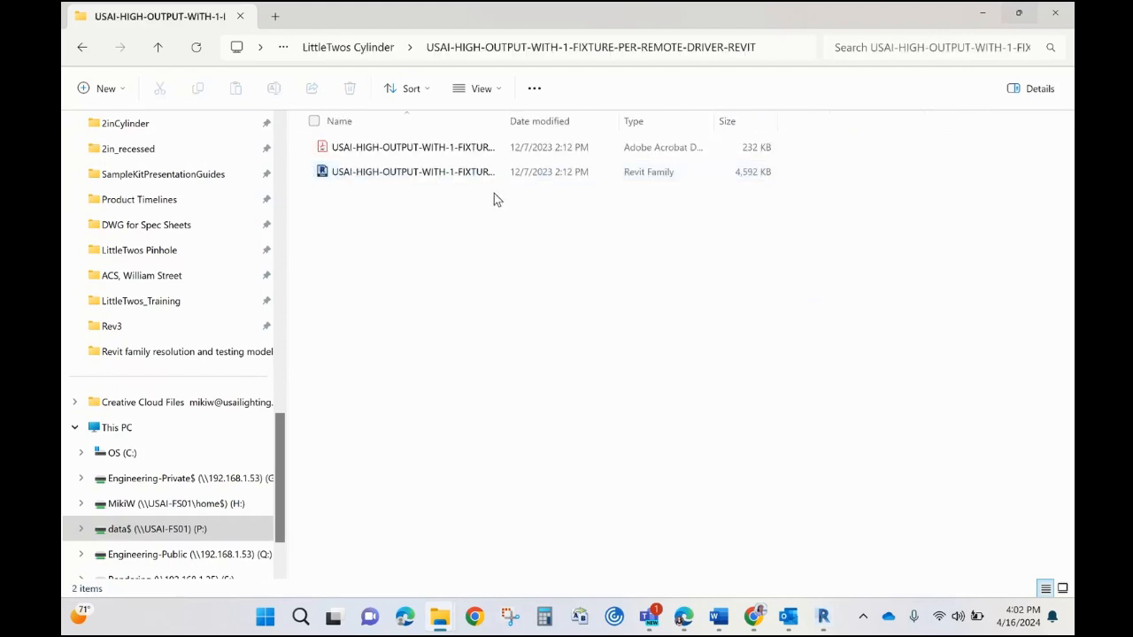
Widen the Name column to show full file names and review the folder's PDF information sheet, closing it when done
drag(505, 118, 721, 116)
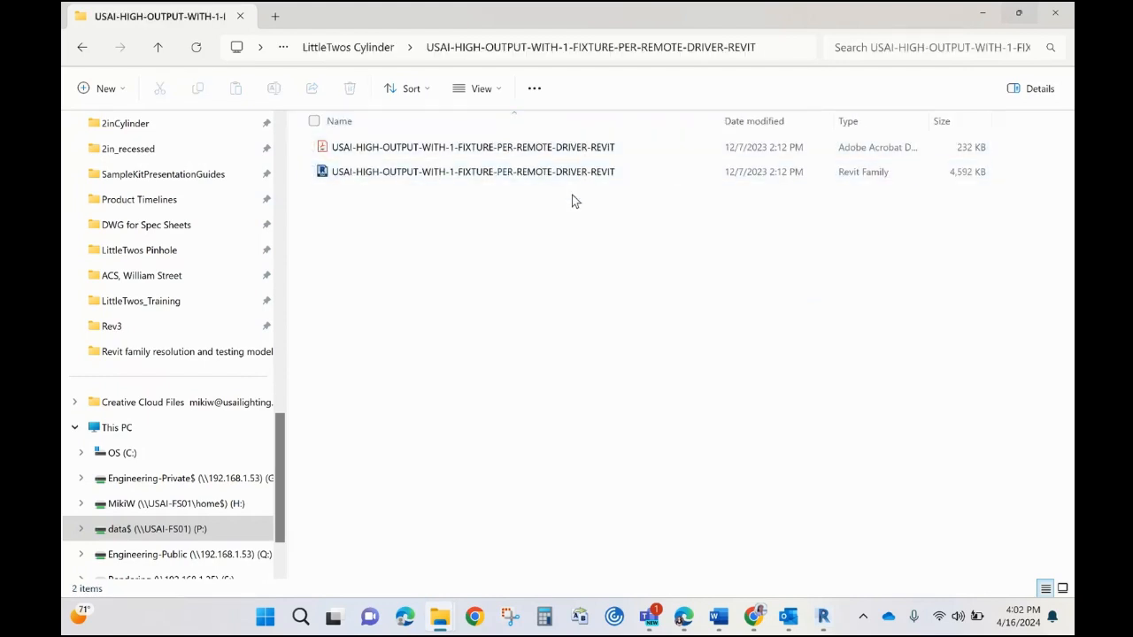
click(582, 173)
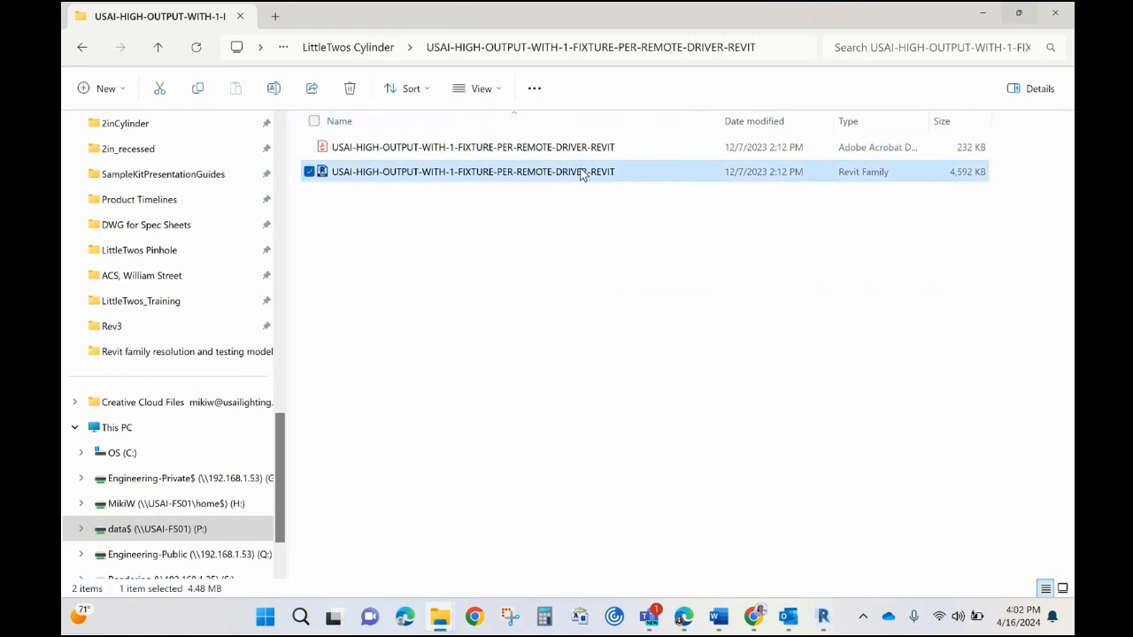
click(588, 153)
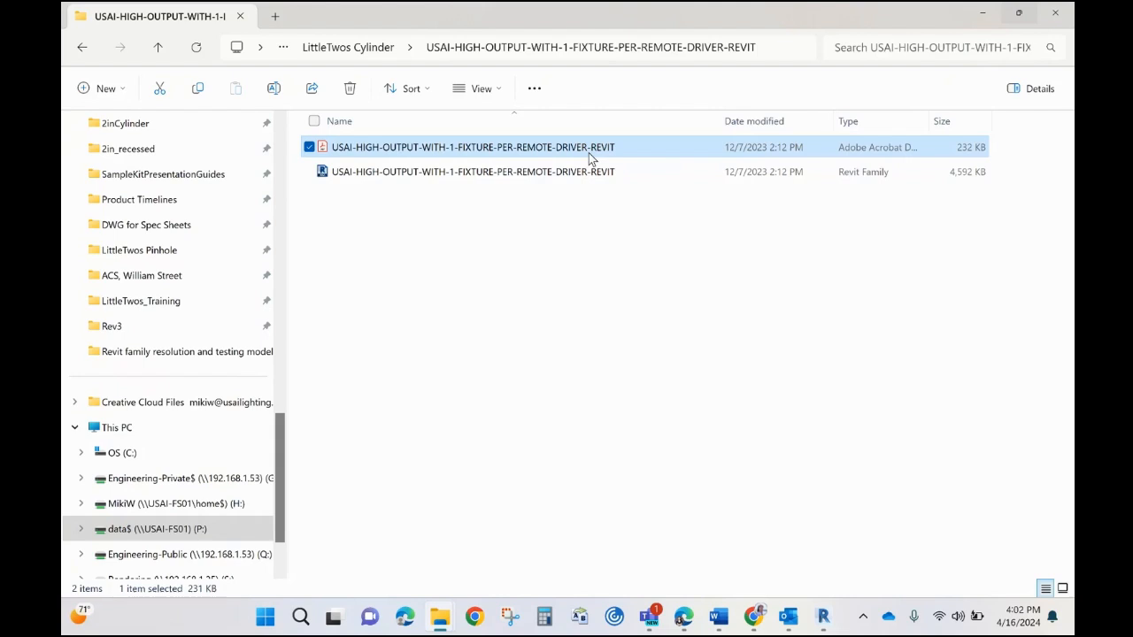
double_click(588, 153)
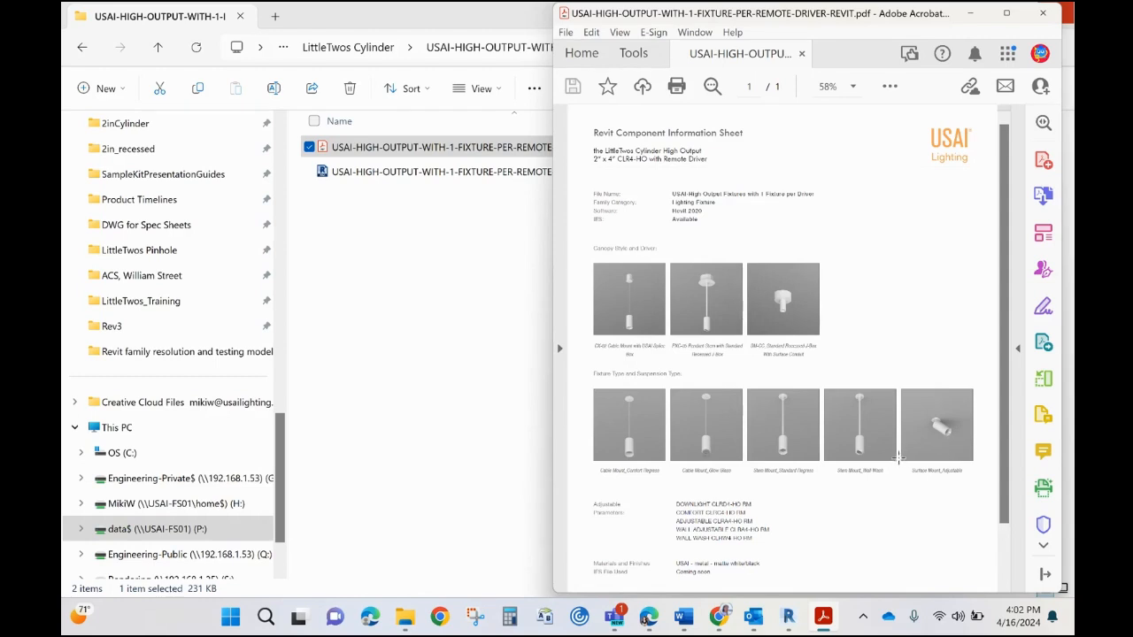
scroll(908, 461, down, 1)
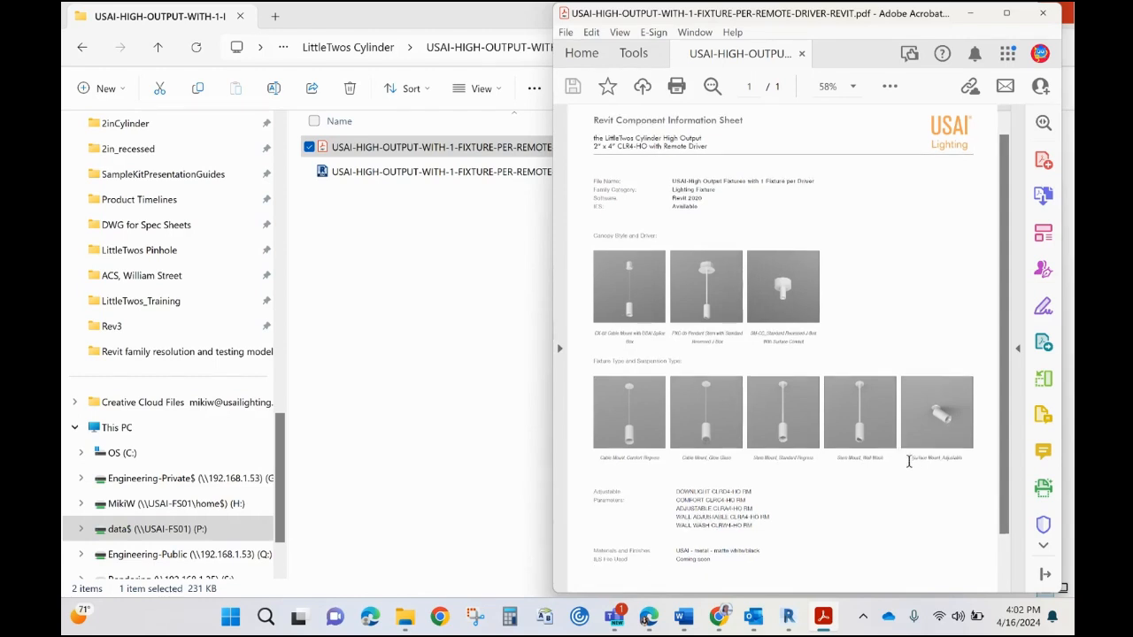
scroll(908, 461, down, 2)
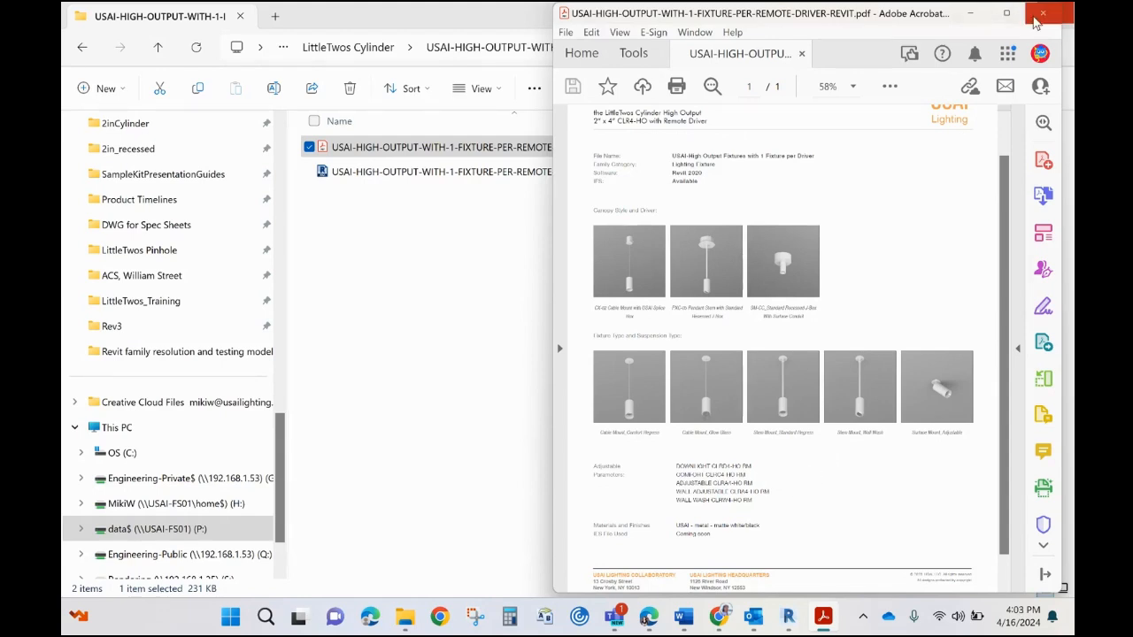
click(1032, 13)
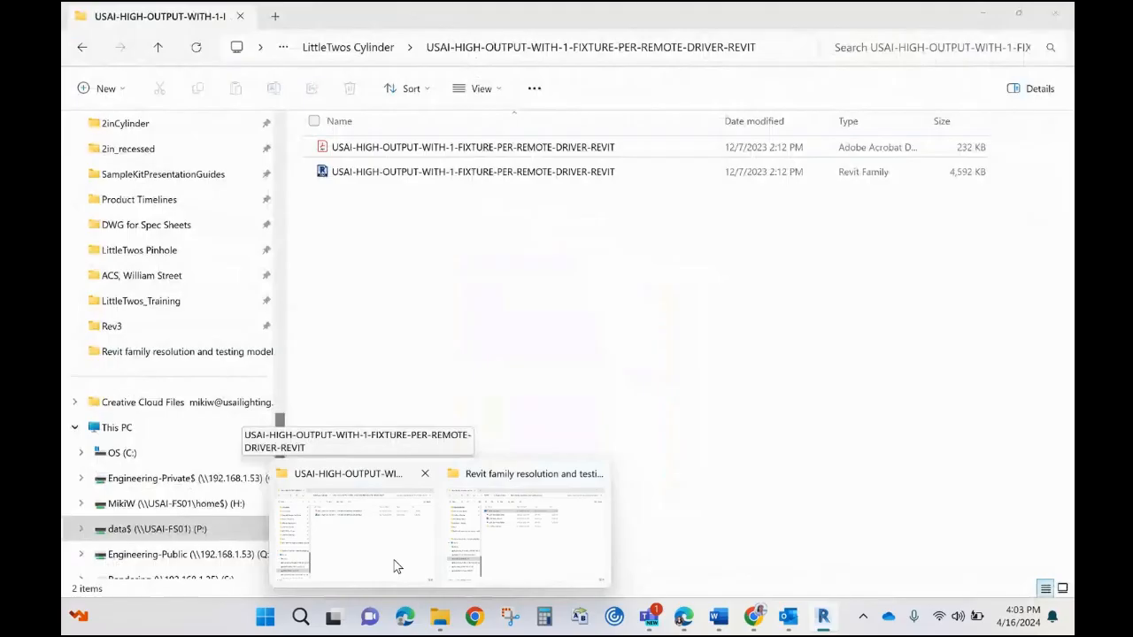
Load the USAI-HIGH-OUTPUT-WITH-1-FIXTURE-PER-REMOTE-DRIVER-REVIT family from File Explorer into the USAI Testing Model in Revit
click(393, 560)
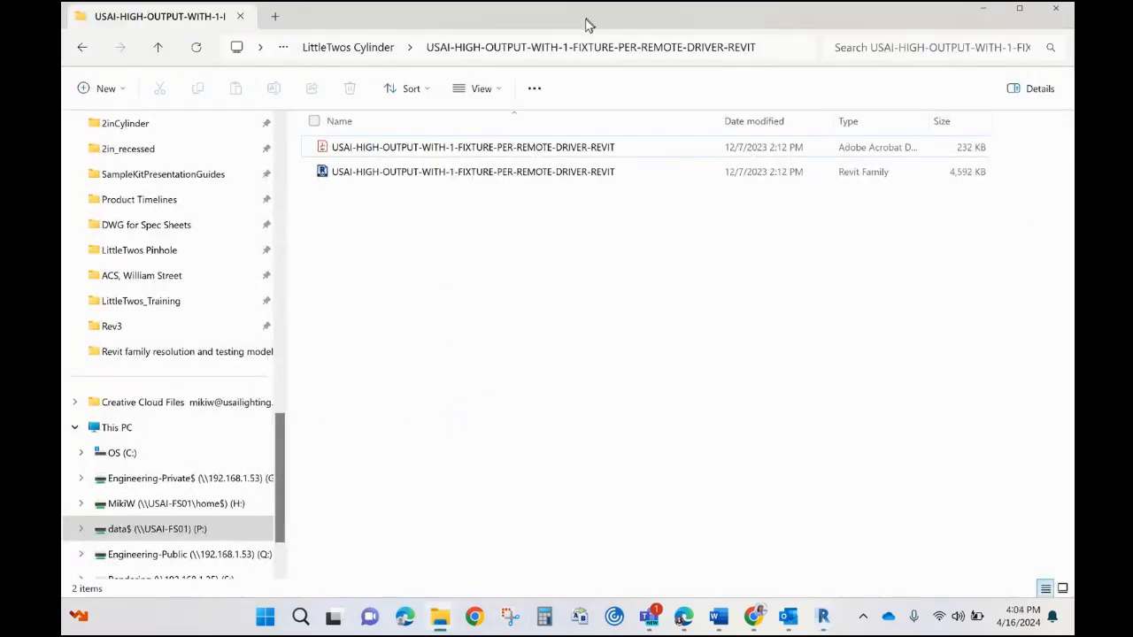
drag(588, 25, 236, 306)
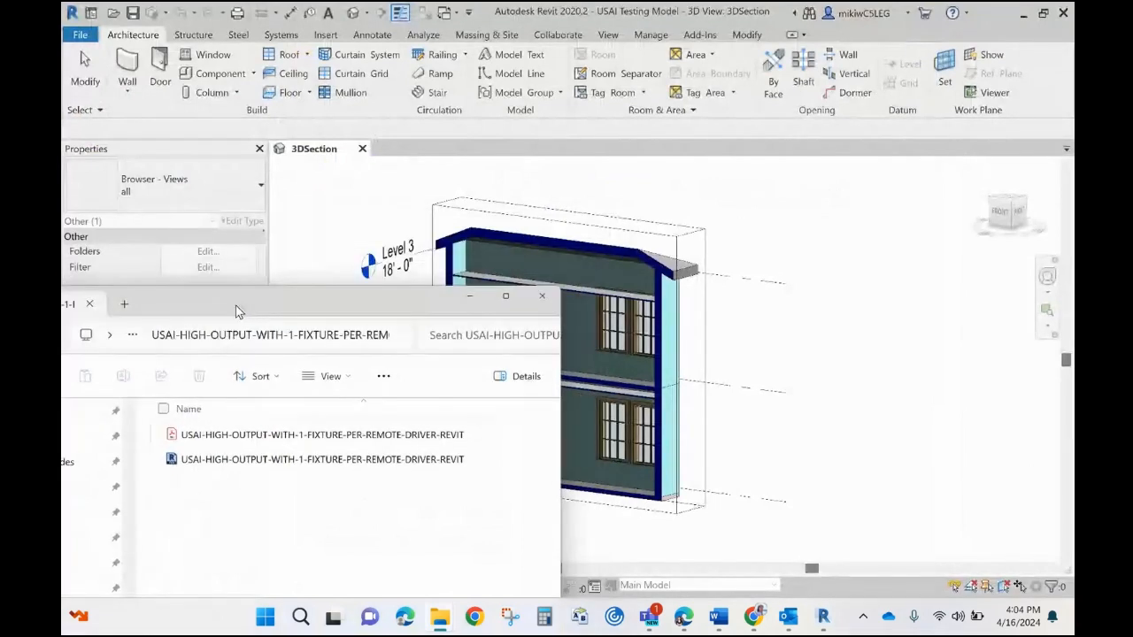
click(358, 458)
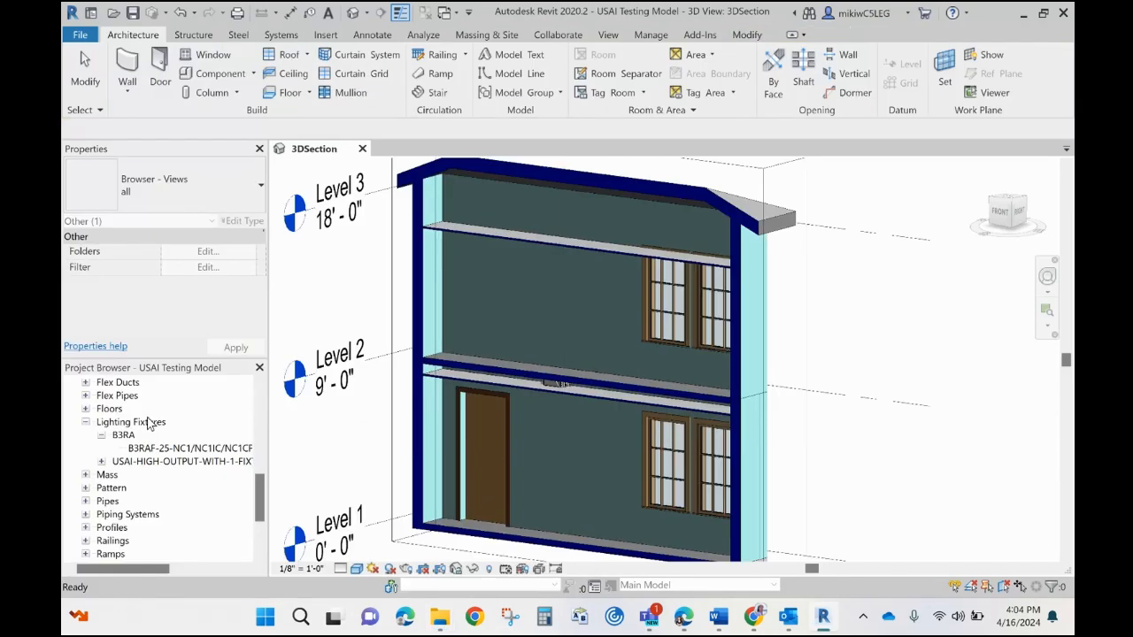
Locate the loaded USAI high-output family among the project's Lighting Fixtures families and expand its list of types
scroll(191, 454, up, 5)
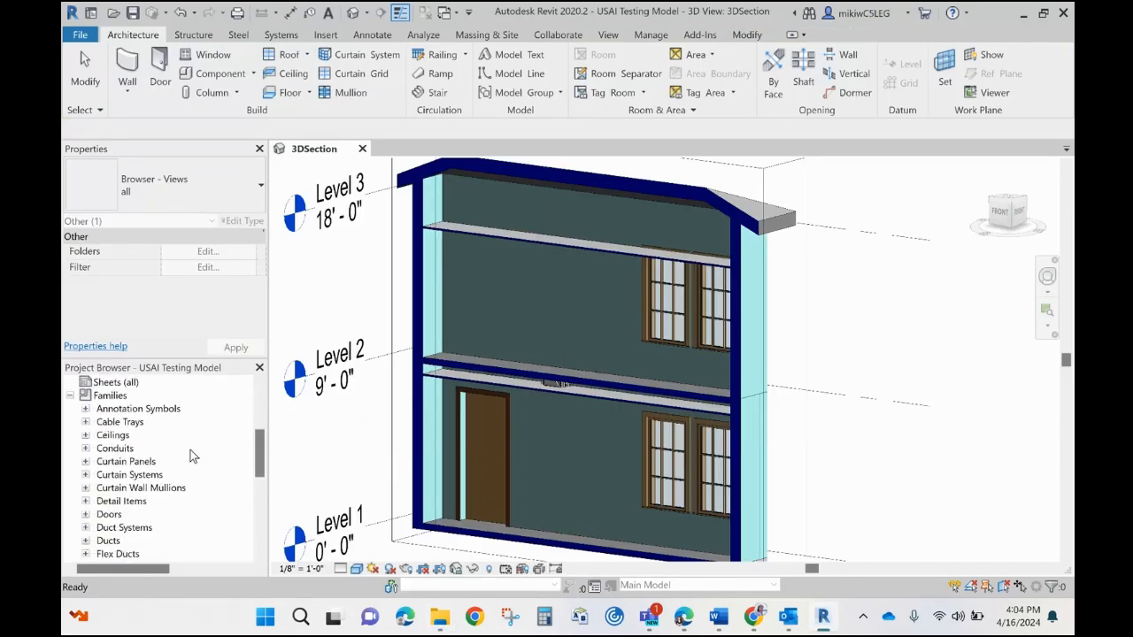
scroll(190, 450, down, 5)
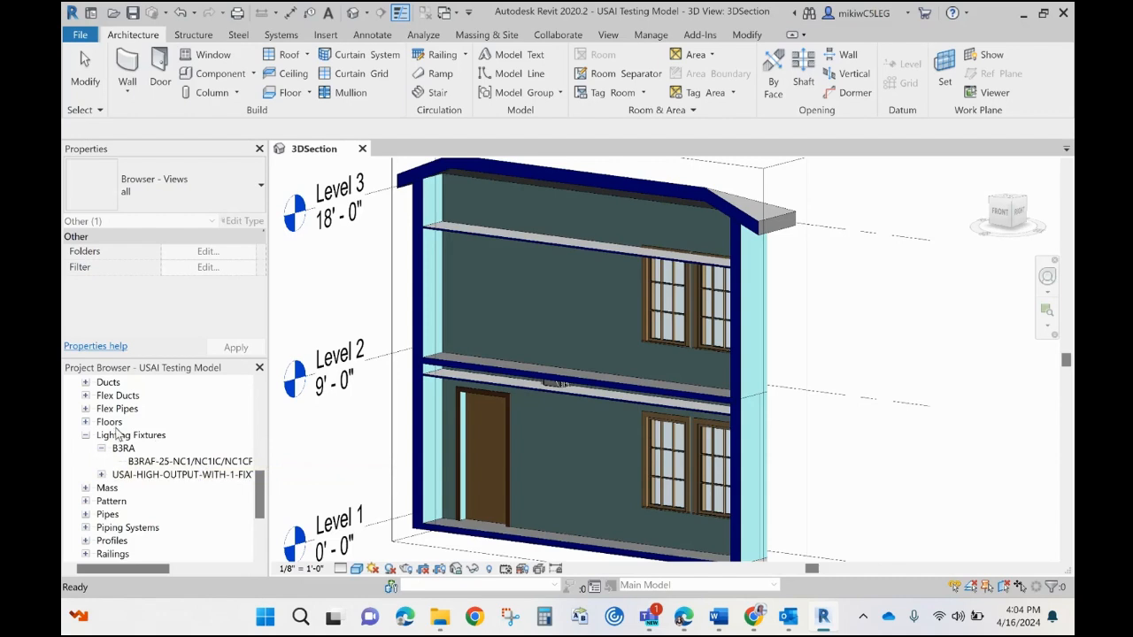
click(169, 476)
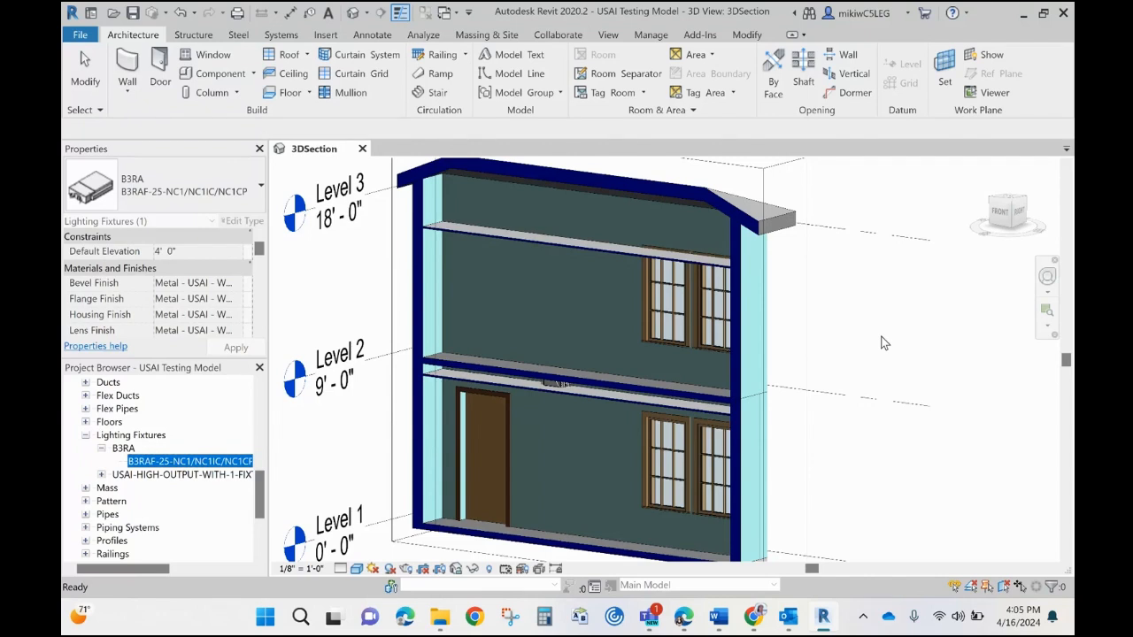
click(135, 478)
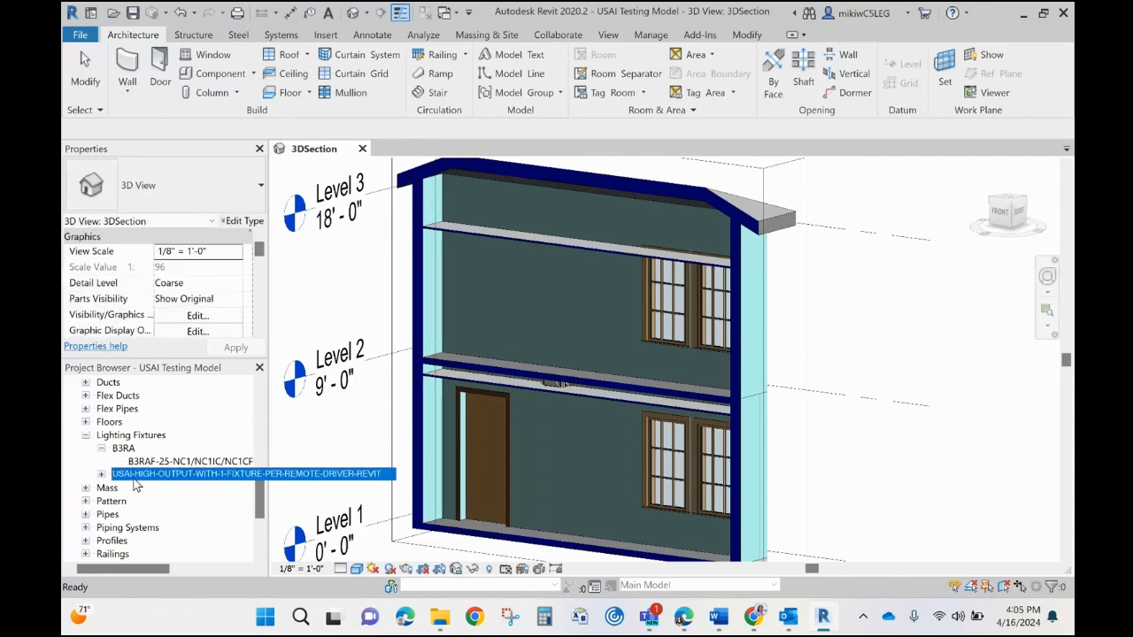
click(101, 475)
scroll(133, 460, up, 2)
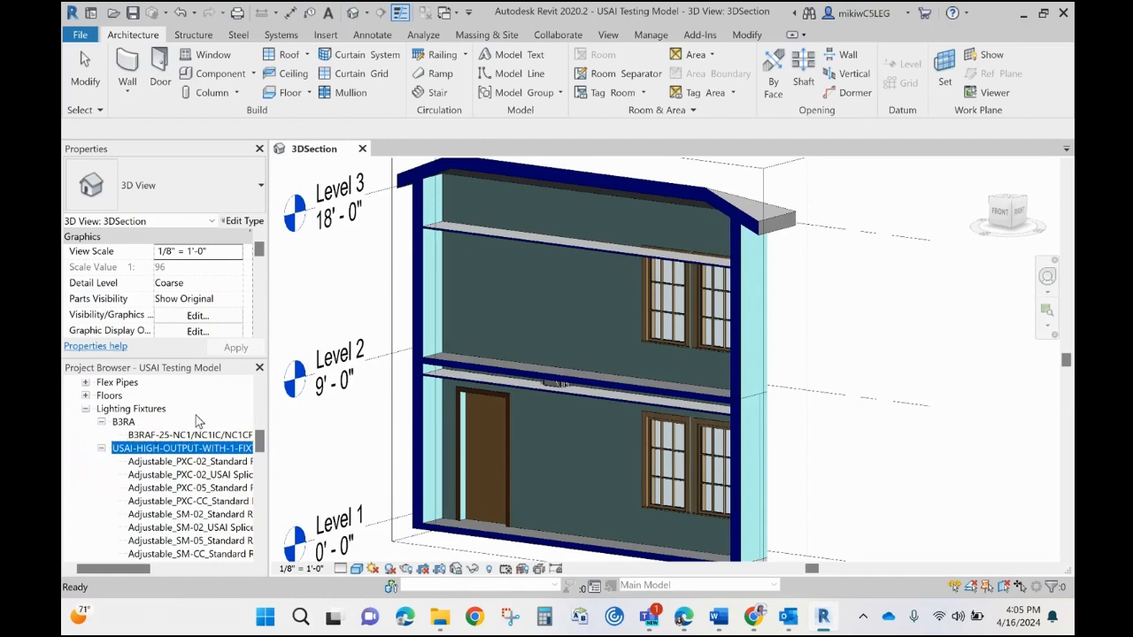
Delete the B3RA lighting fixture from the Level 1 ceiling in the 3D section view
click(550, 386)
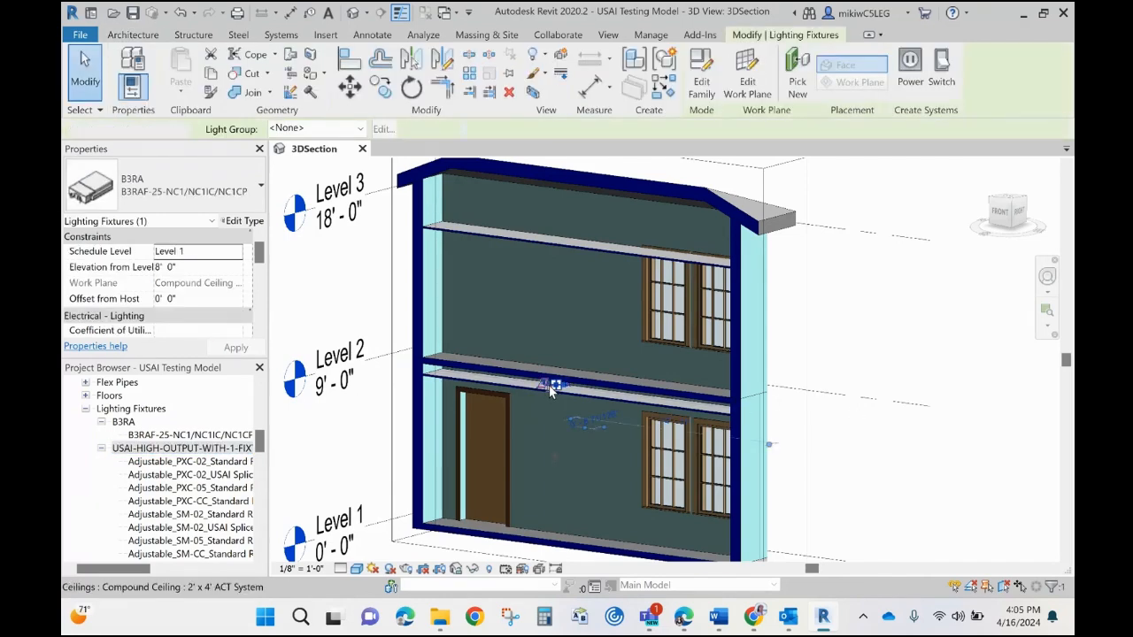
key(Escape)
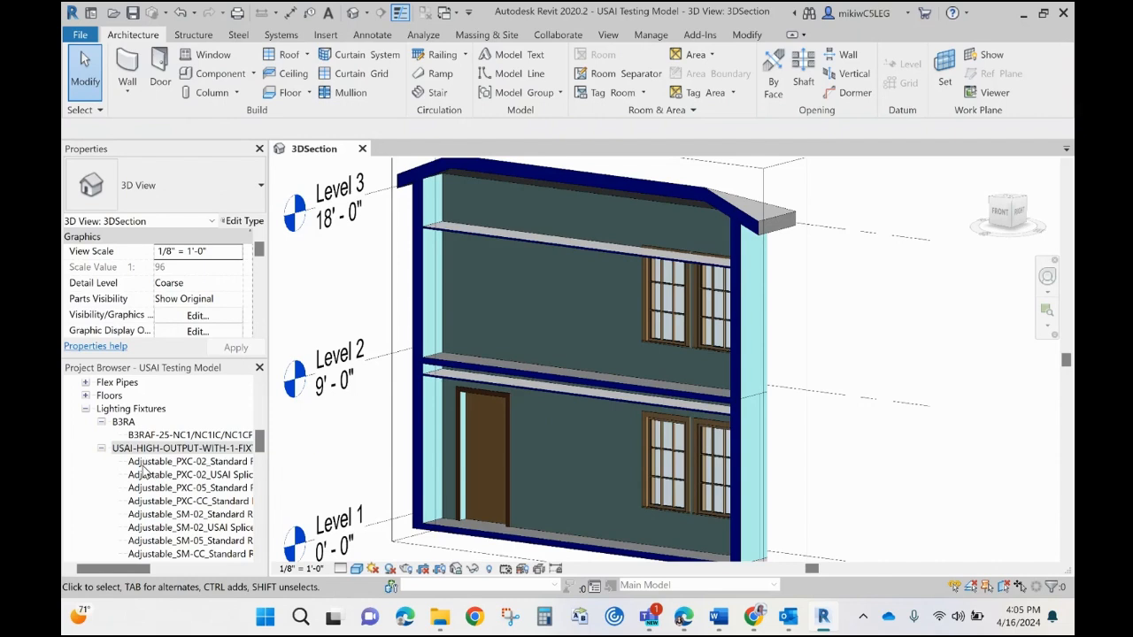
Open the Level 1 reflected ceiling plan and leave nothing selected in it
scroll(162, 466, up, 1)
scroll(162, 470, down, 1)
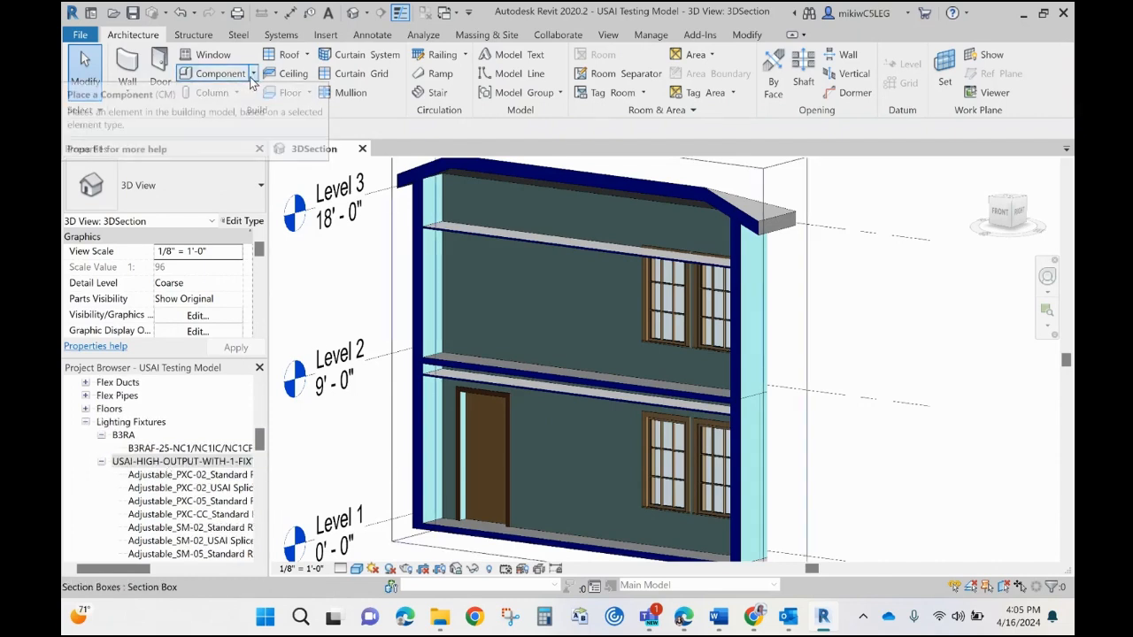
drag(262, 437, 267, 383)
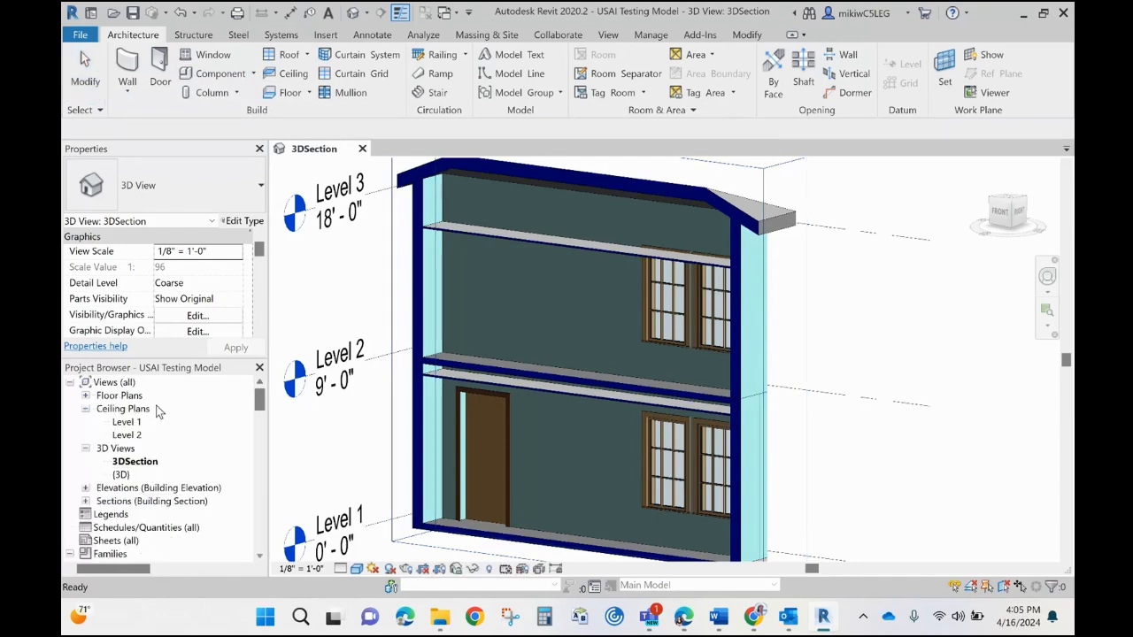
click(133, 424)
click(128, 422)
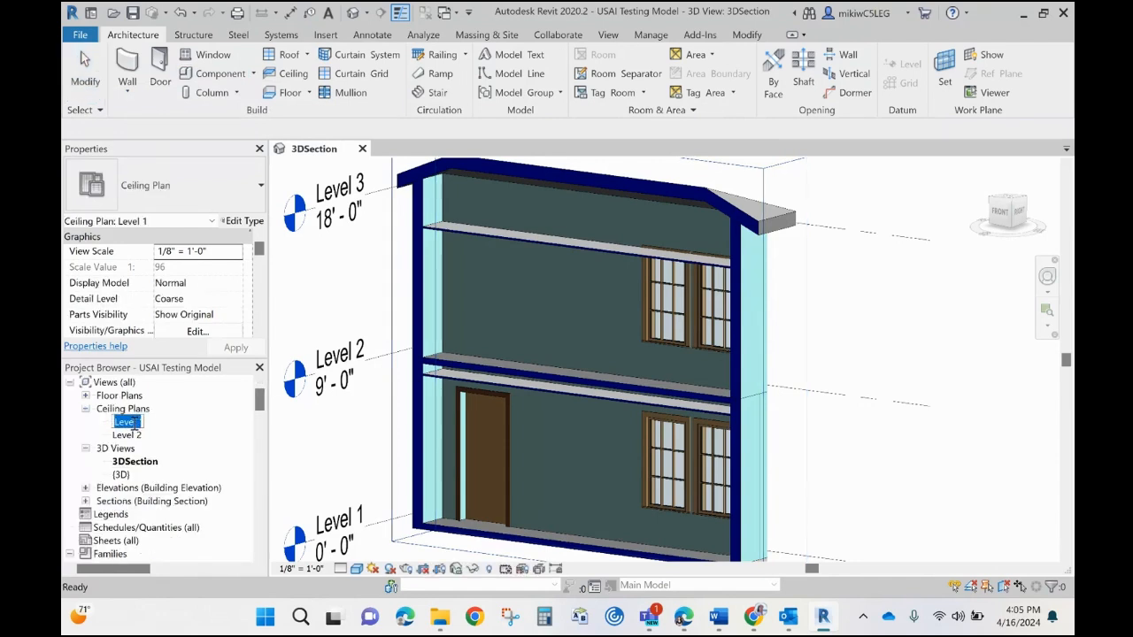
double_click(128, 423)
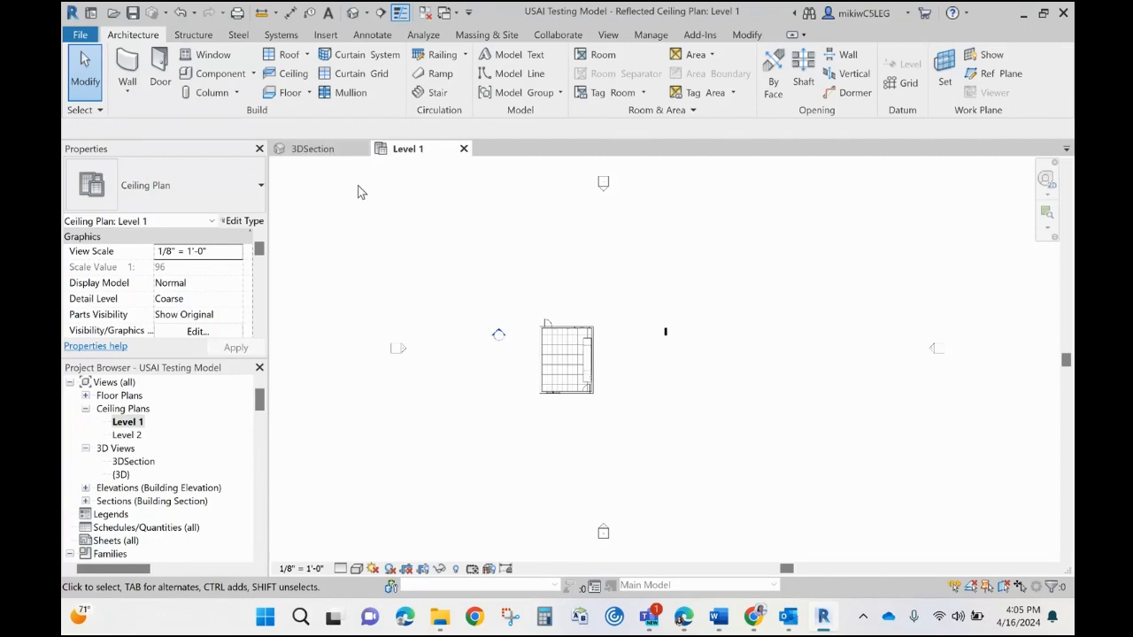
scroll(519, 342, up, 3)
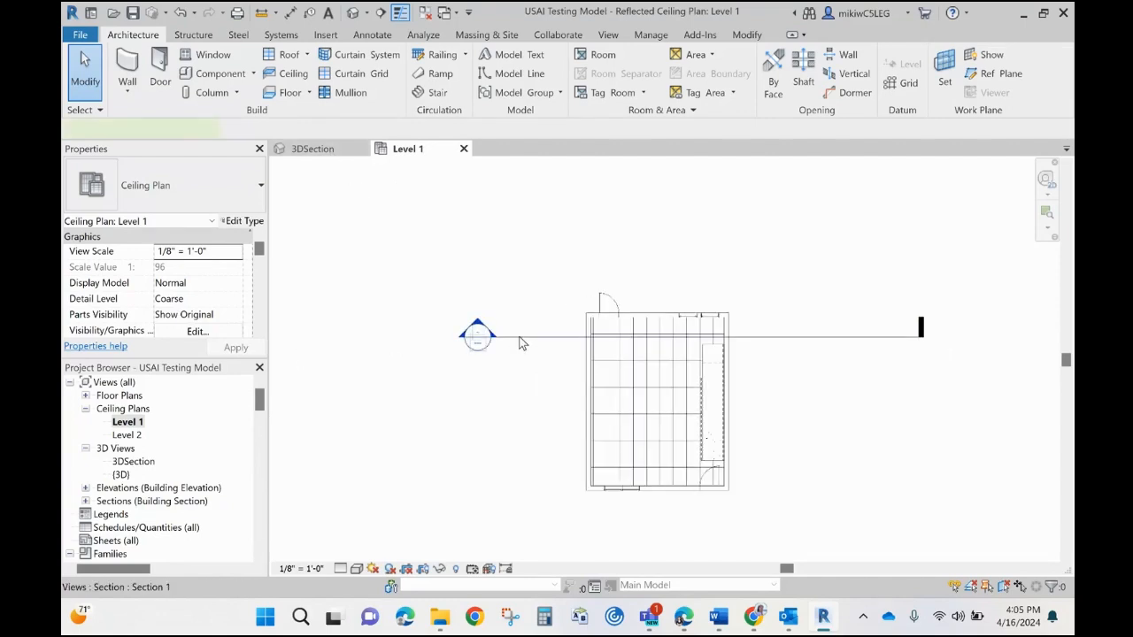
click(520, 337)
key(Escape)
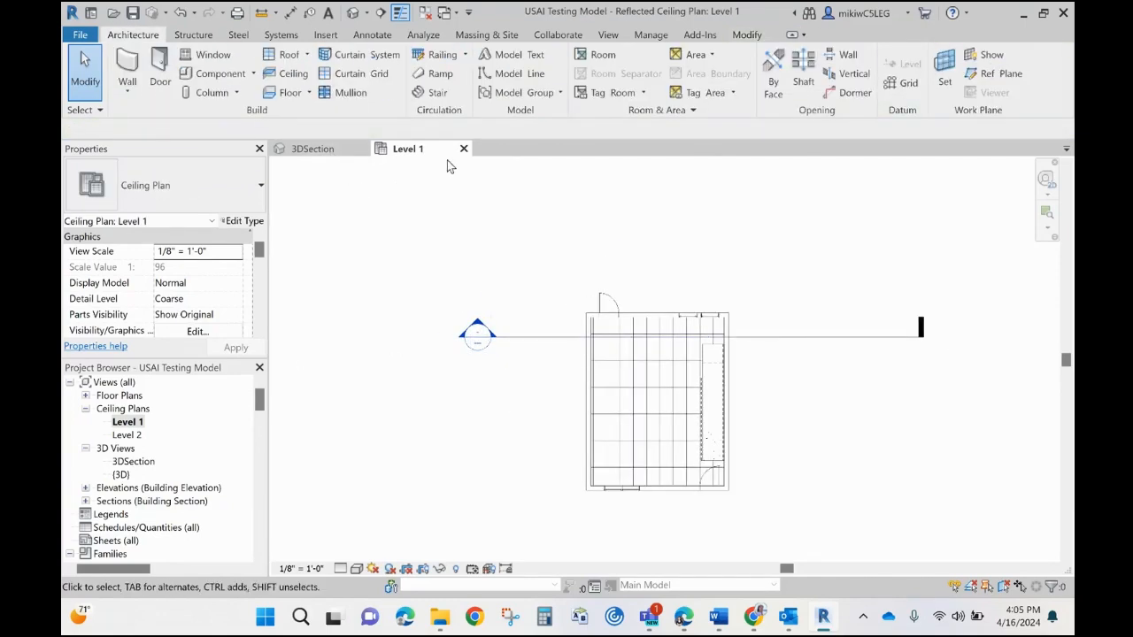
Draw a building section across the room in the Level 1 ceiling plan, just below the existing section line
click(537, 334)
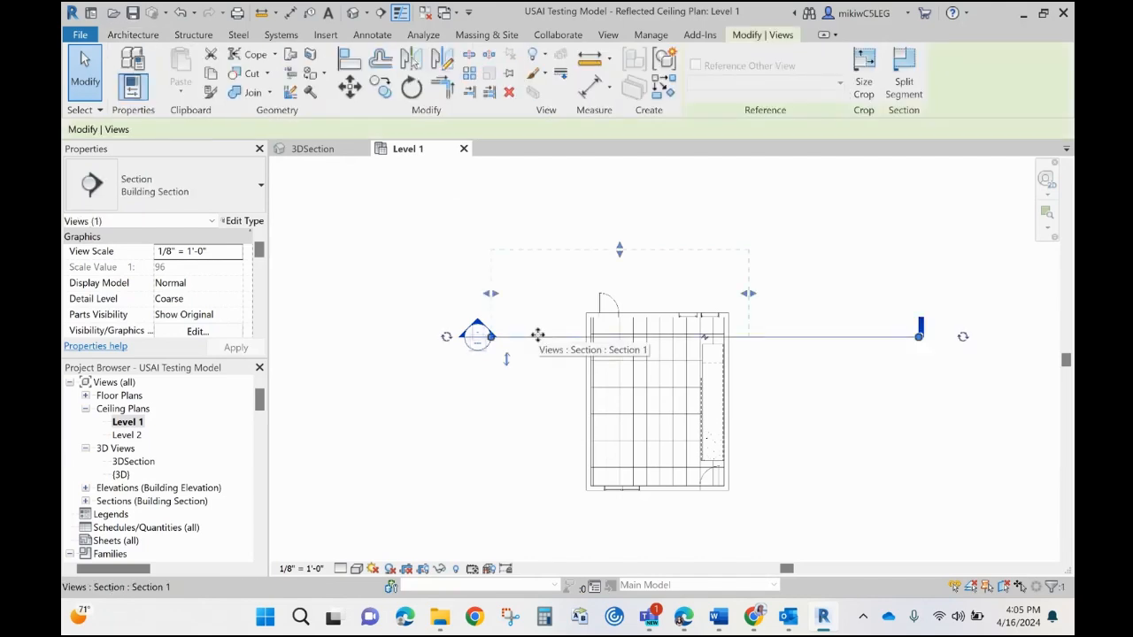
click(508, 237)
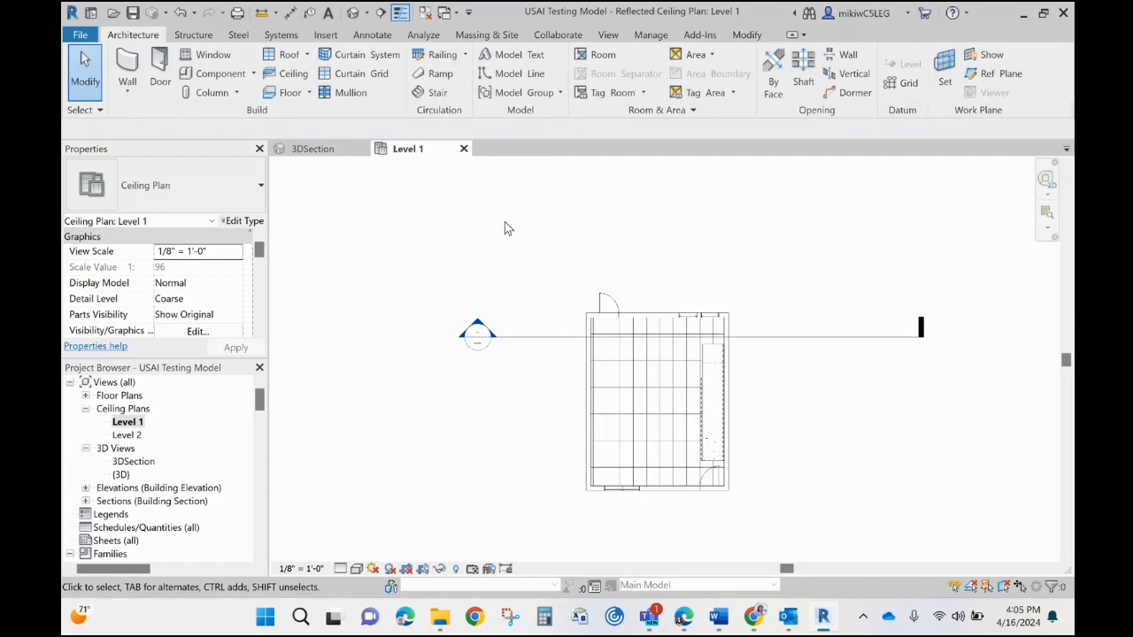
click(607, 35)
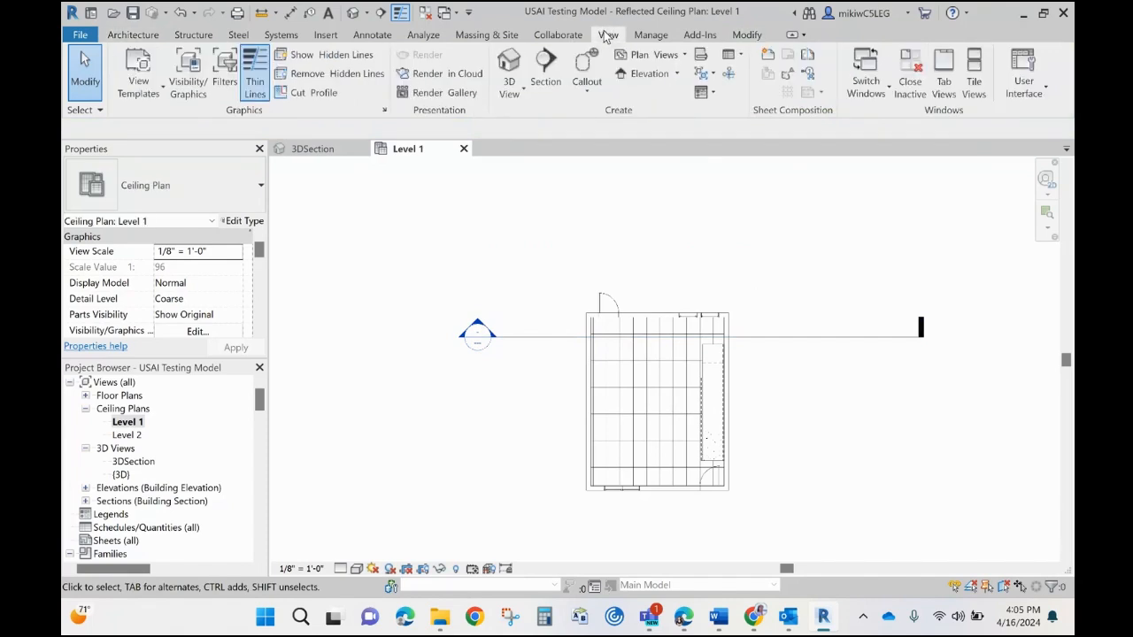
click(546, 66)
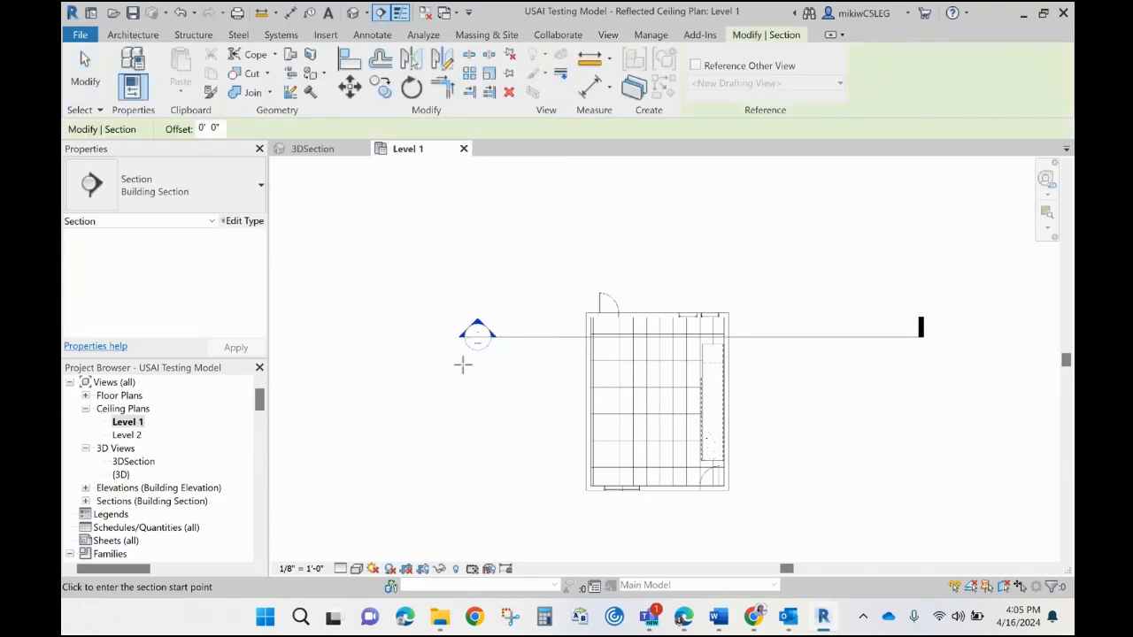
click(529, 355)
click(765, 355)
key(Escape)
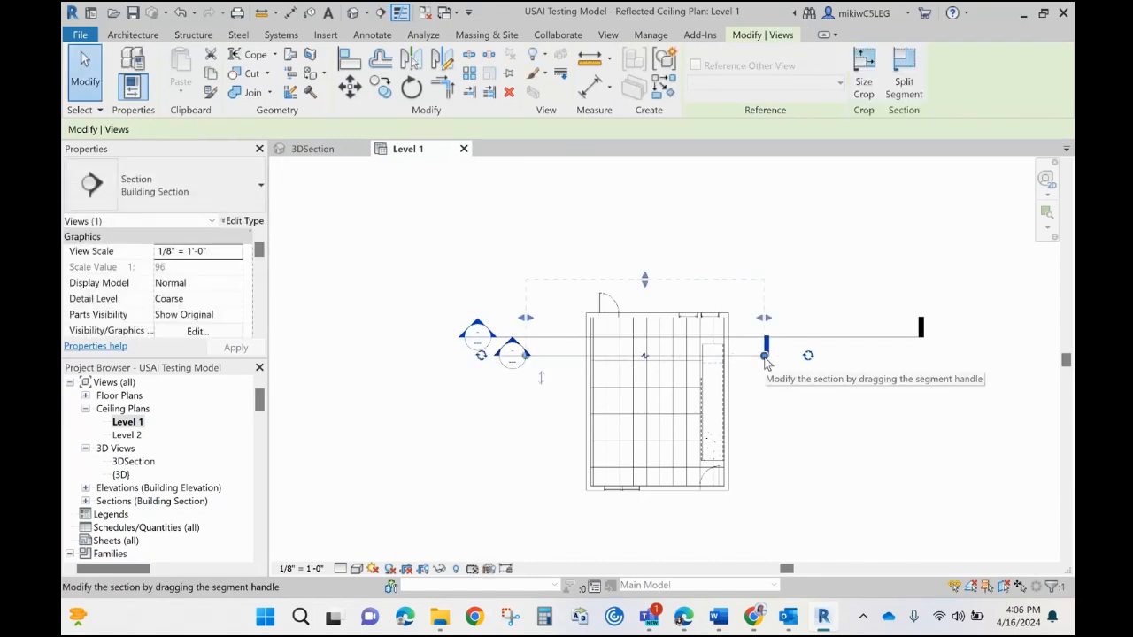
click(769, 381)
click(745, 355)
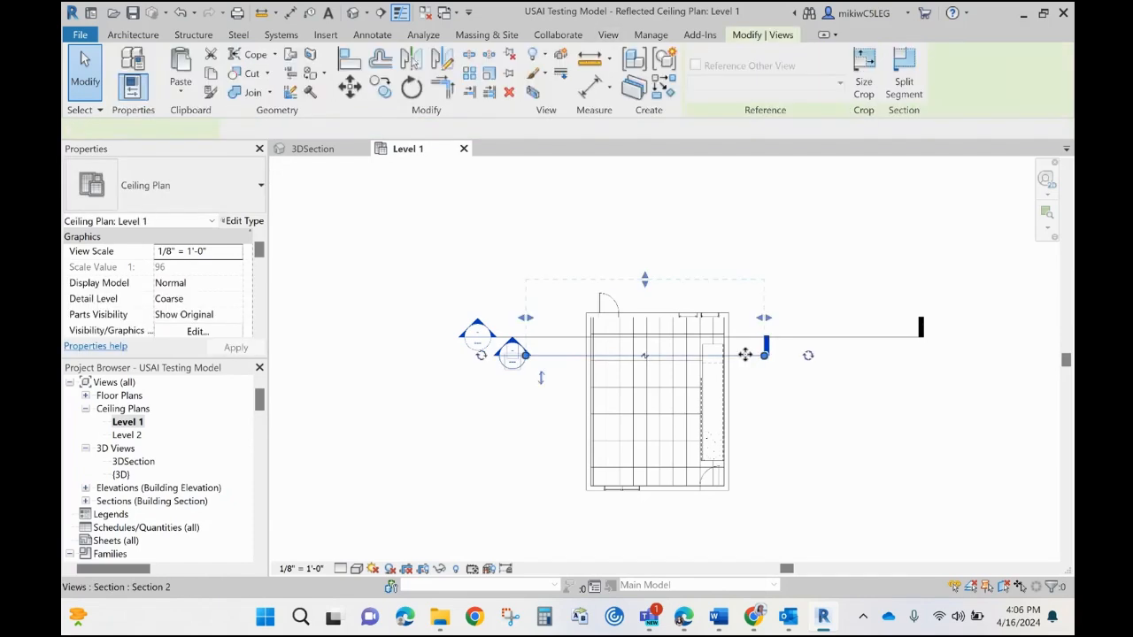
right_click(745, 355)
click(778, 434)
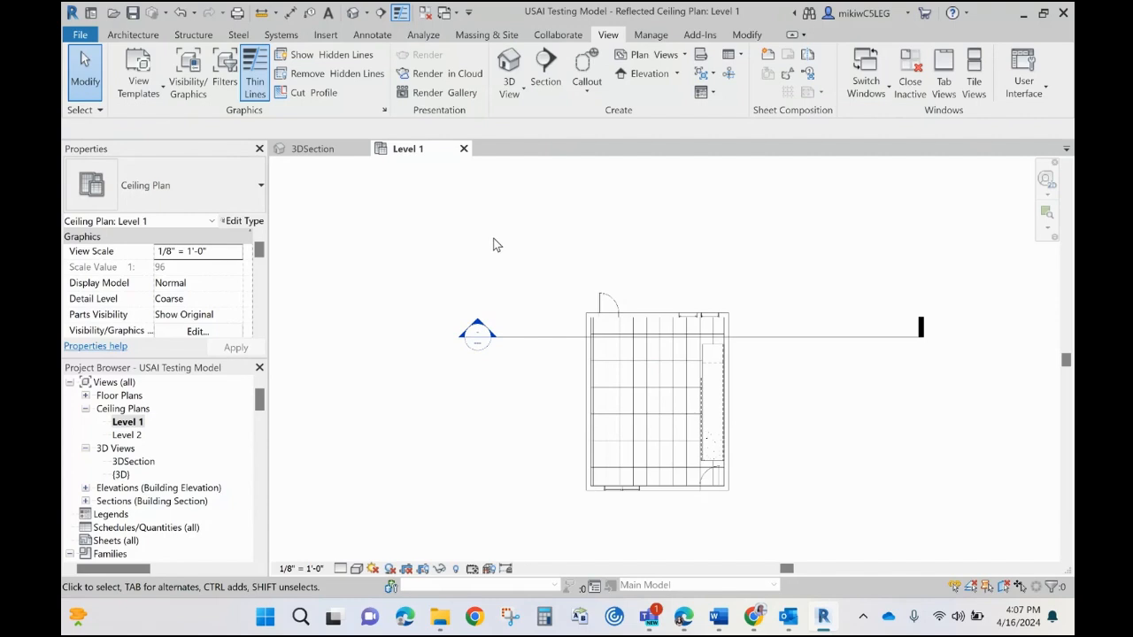
click(511, 342)
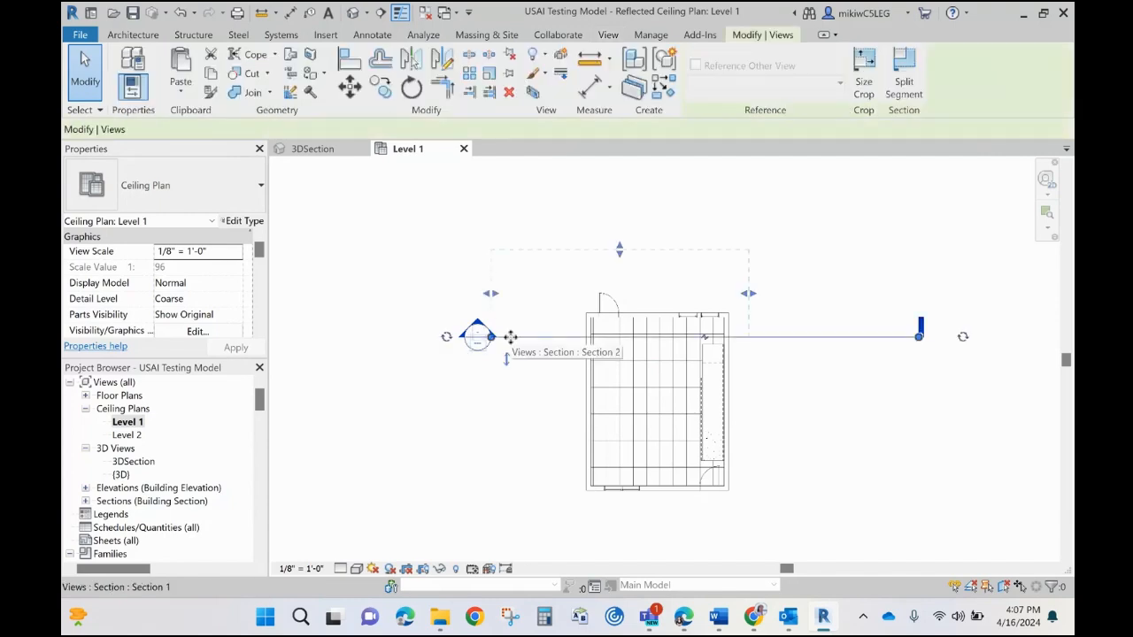
click(379, 392)
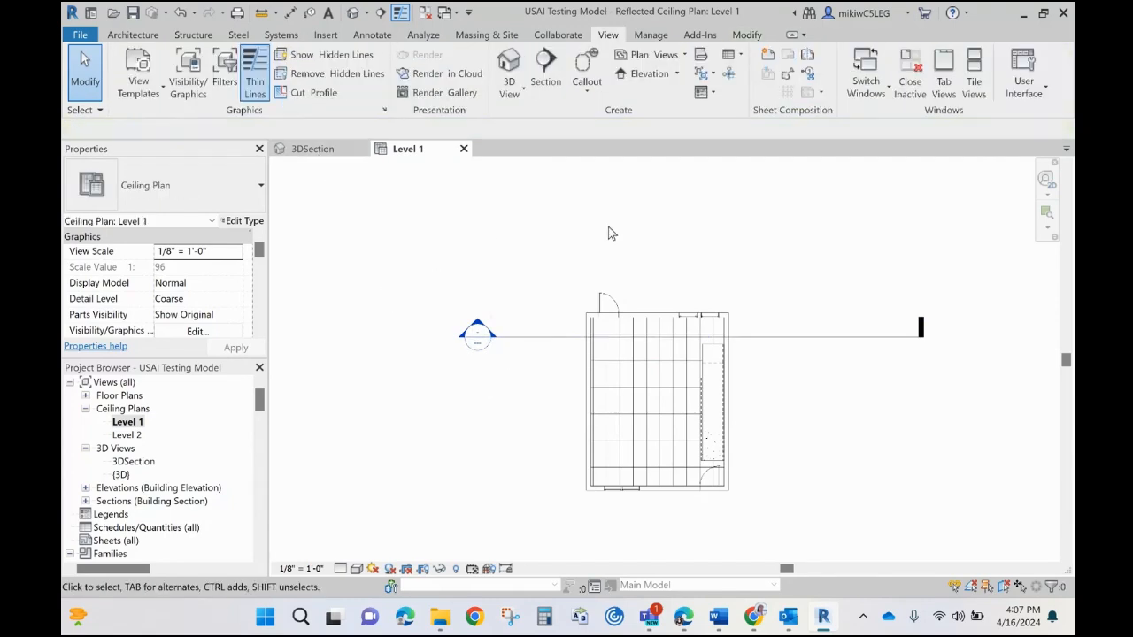
Tile the Level 1 ceiling plan beside the 3DSection view, widen the 3D view and frame the ceiling grid in the plan
key(w)
key(t)
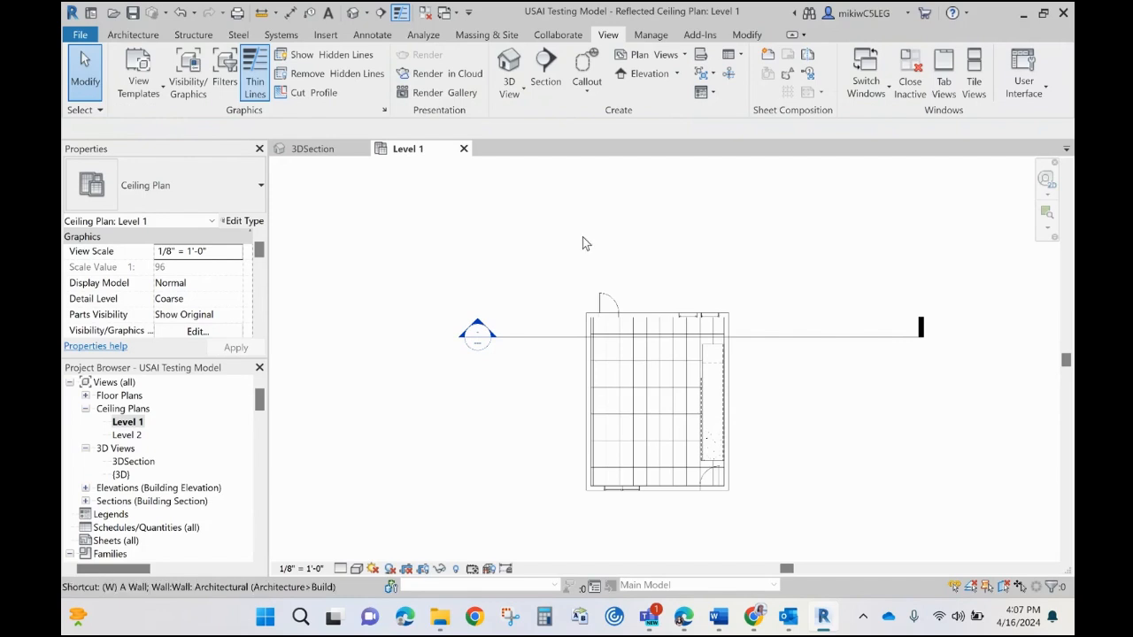
middle_drag(520, 277, 324, 283)
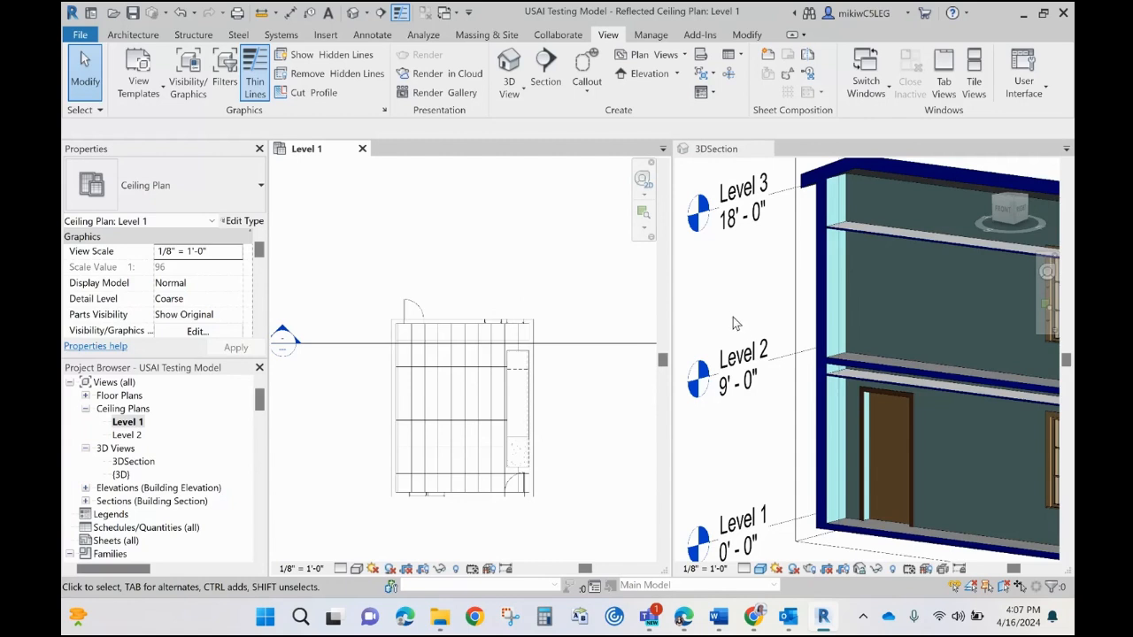
drag(672, 293, 536, 296)
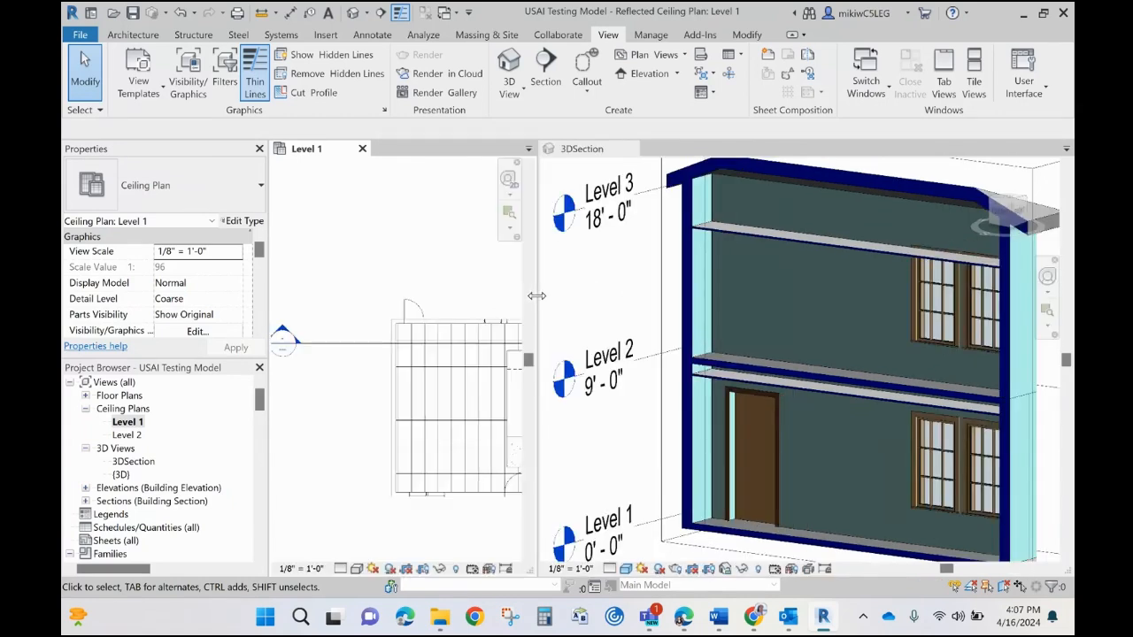
middle_drag(421, 280, 371, 255)
scroll(317, 303, up, 2)
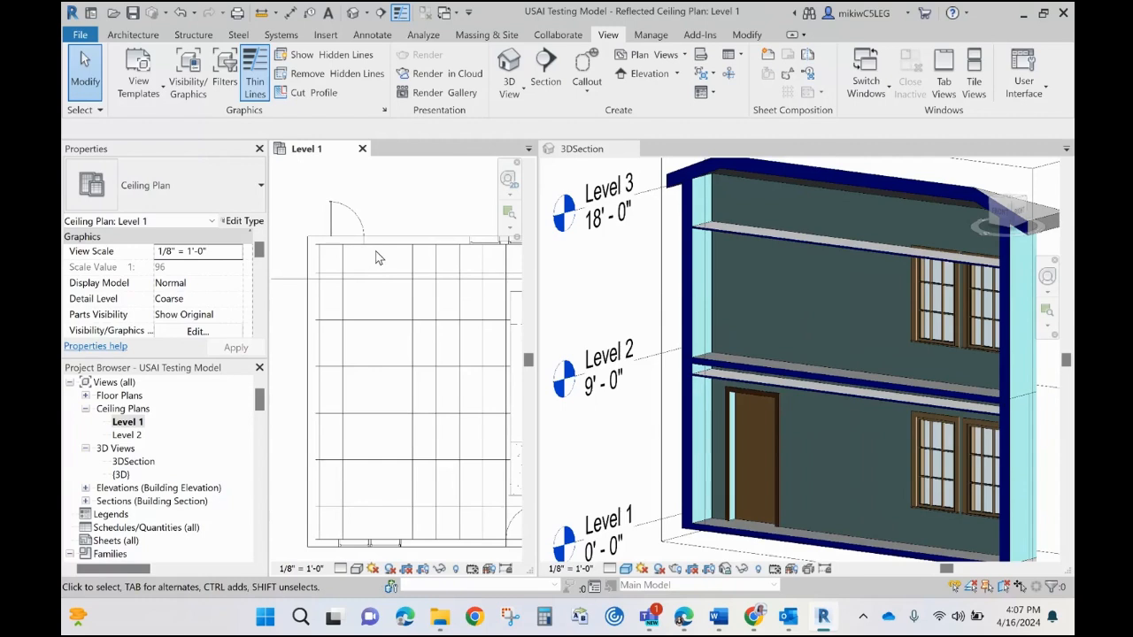
Place a USAI high-output Downlight_SM-02_USAI Splice Box_Standard Regress component on the Level 1 ceiling near the door
click(133, 35)
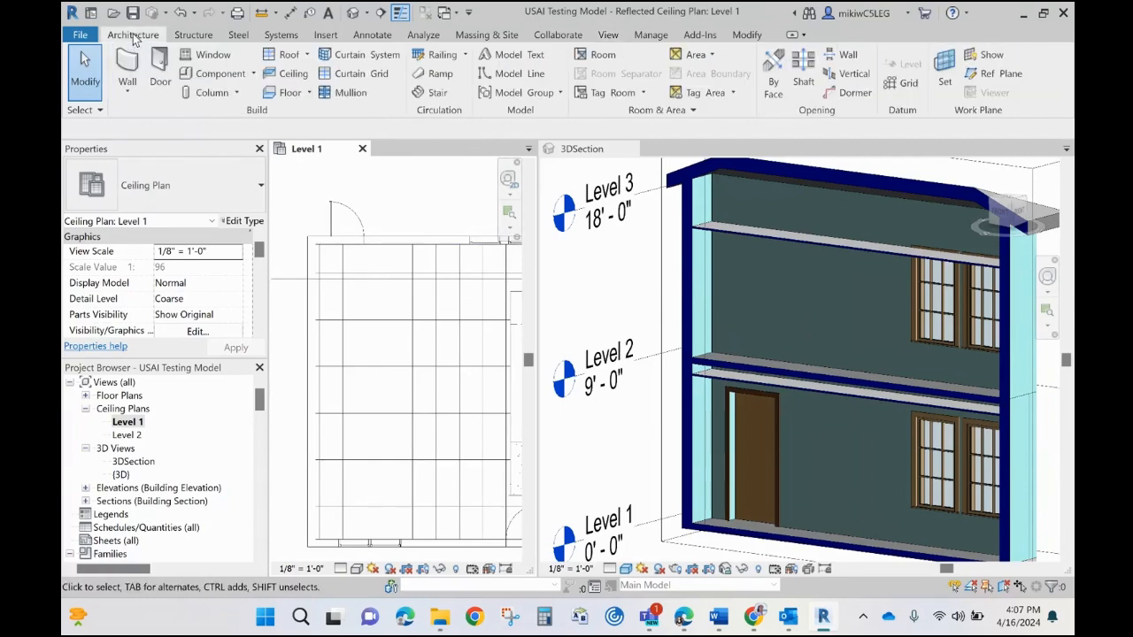
click(253, 75)
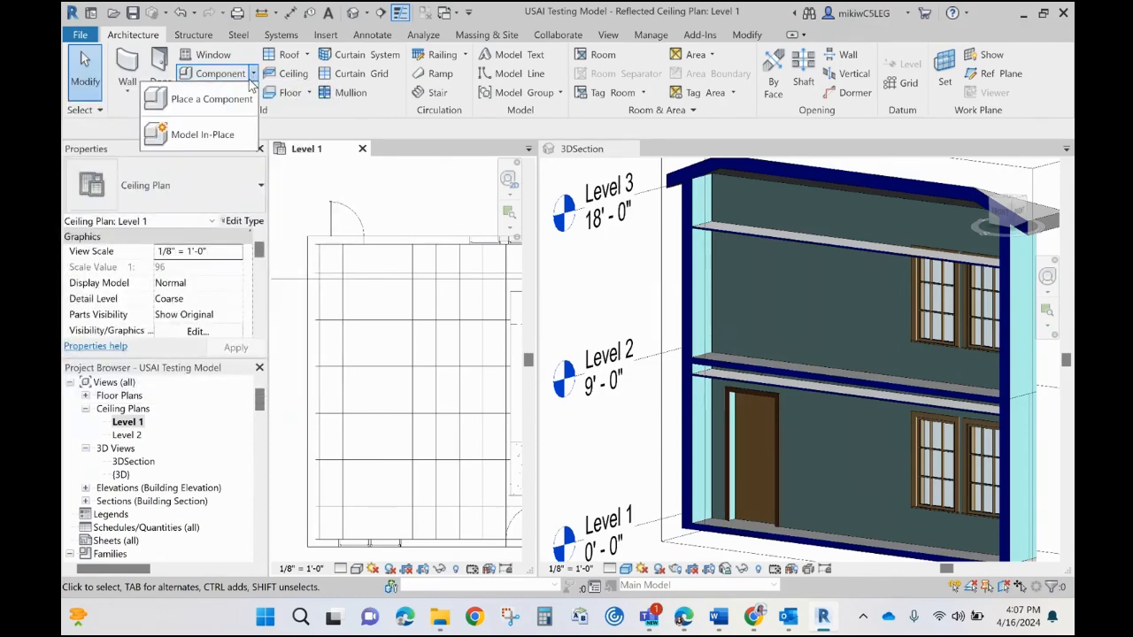
click(213, 99)
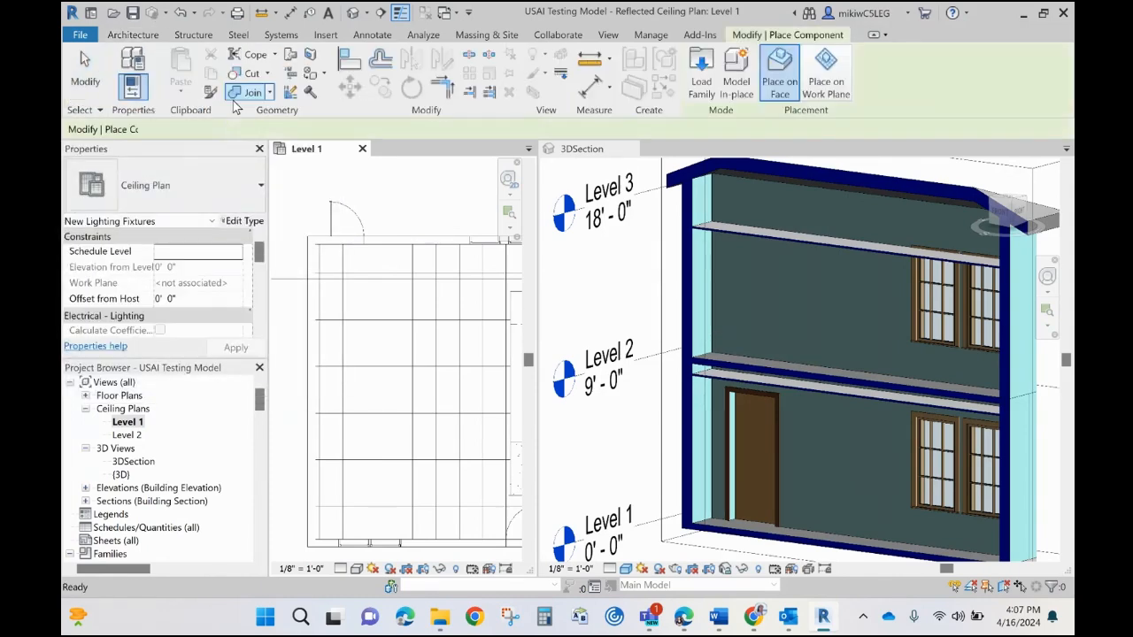
click(133, 34)
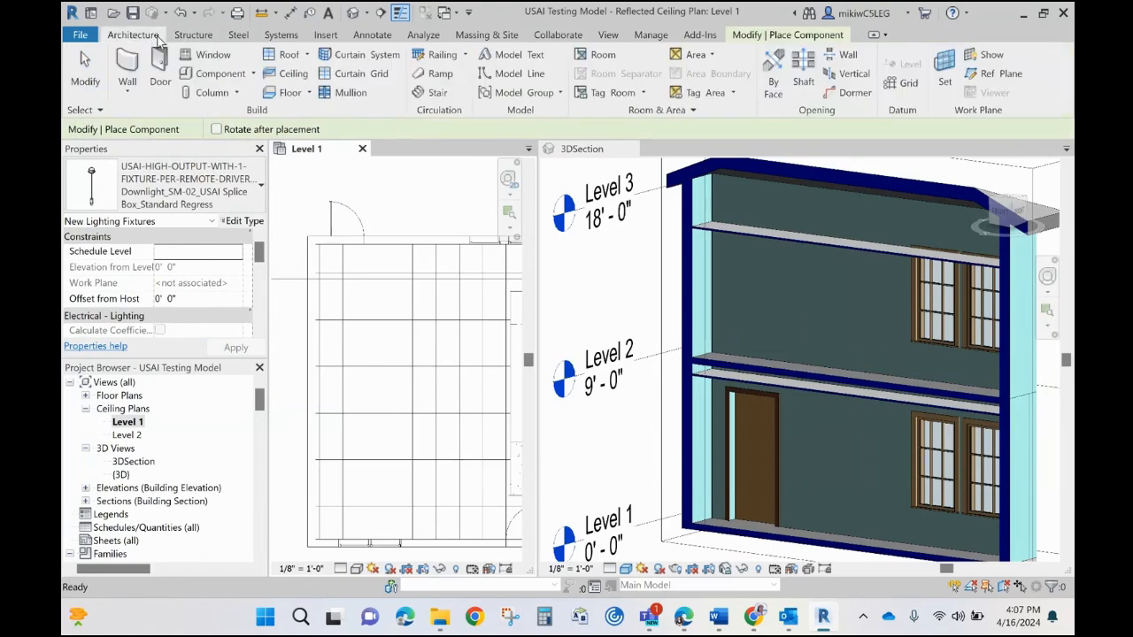
click(253, 74)
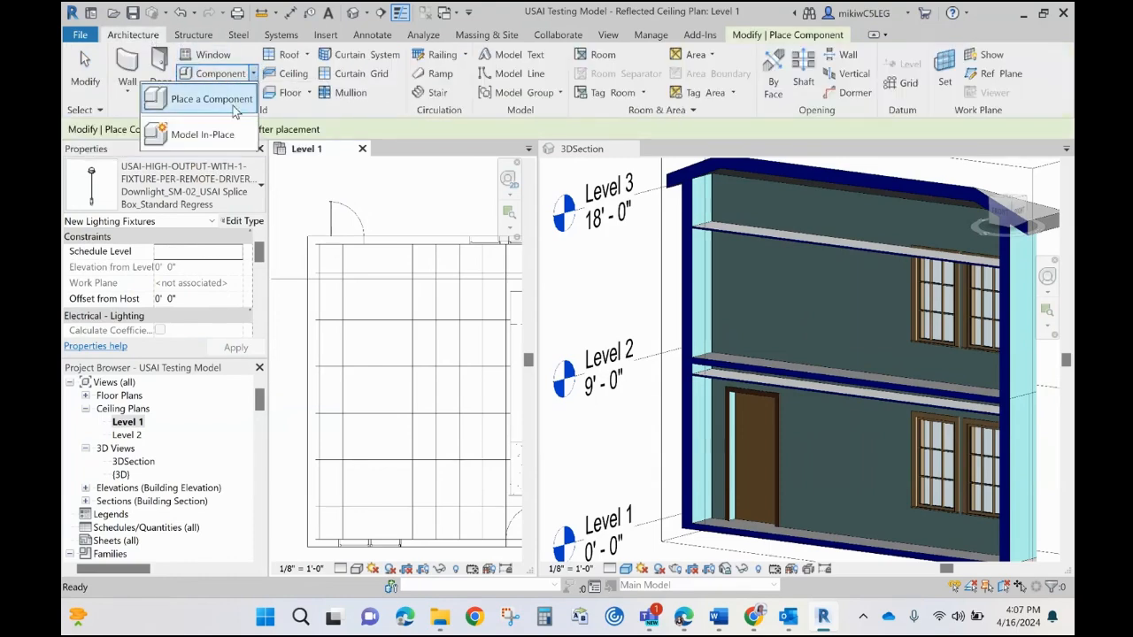
click(213, 99)
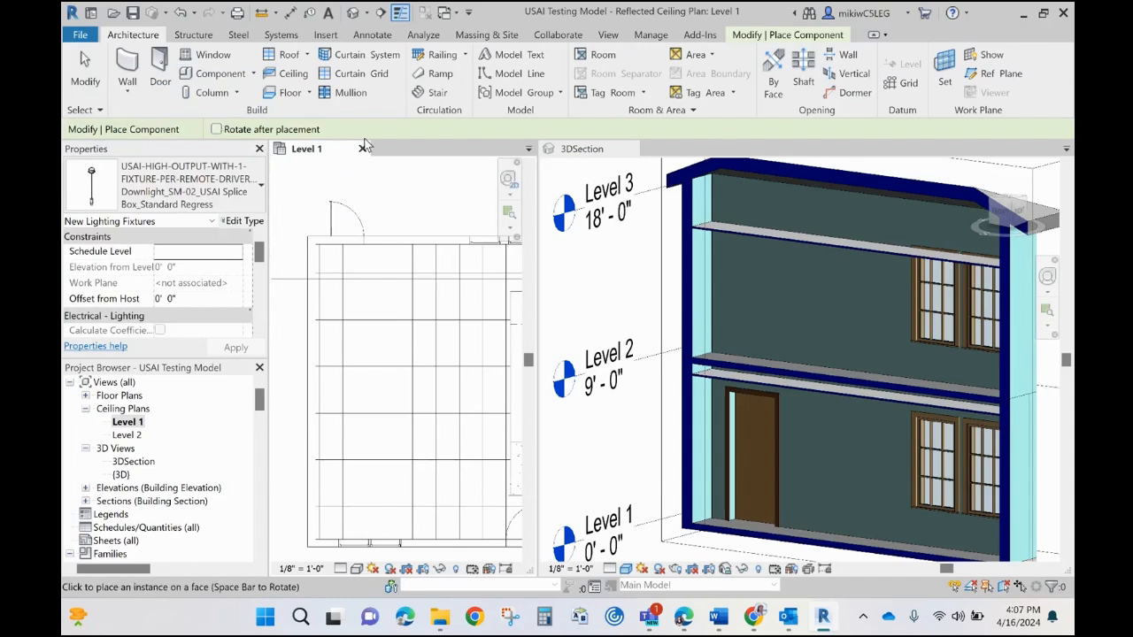
click(192, 79)
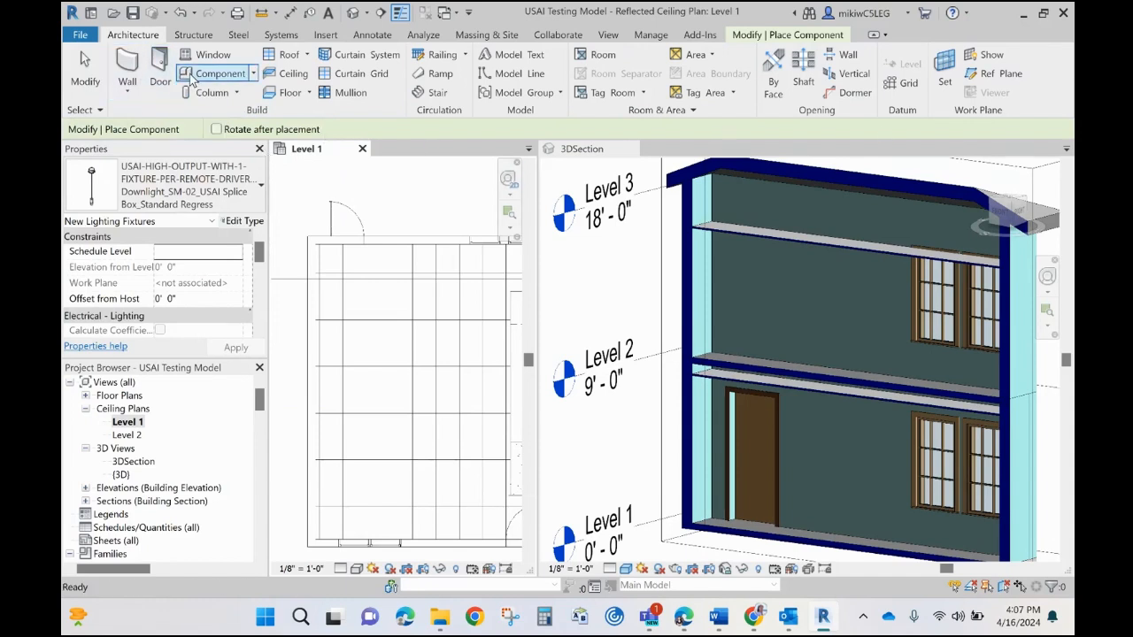
click(253, 74)
click(243, 99)
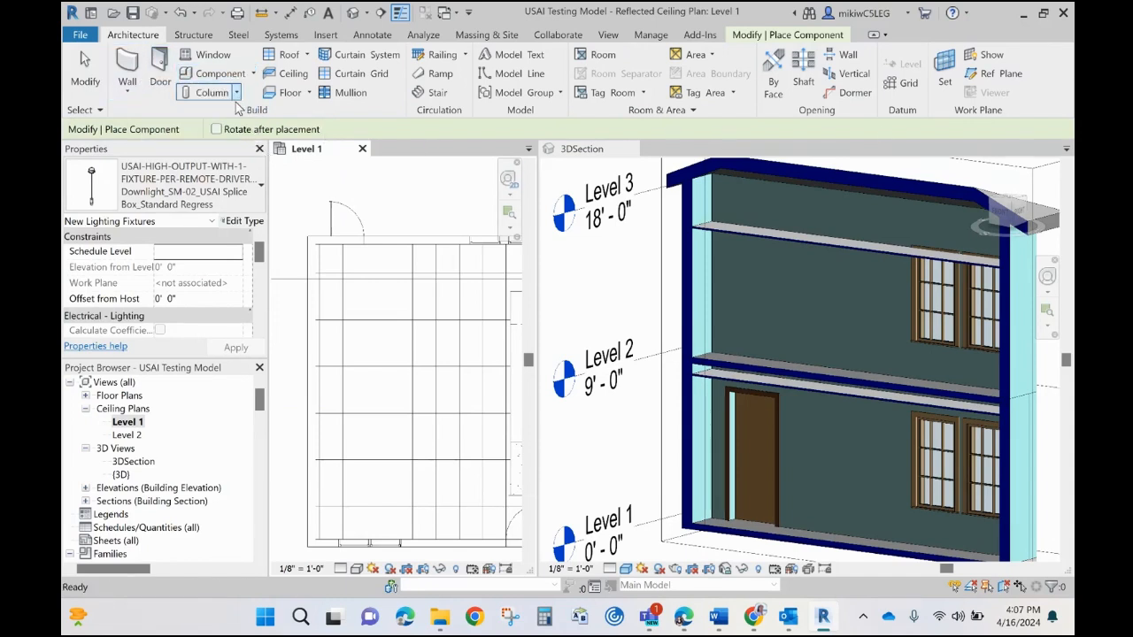
click(357, 274)
scroll(358, 277, up, 2)
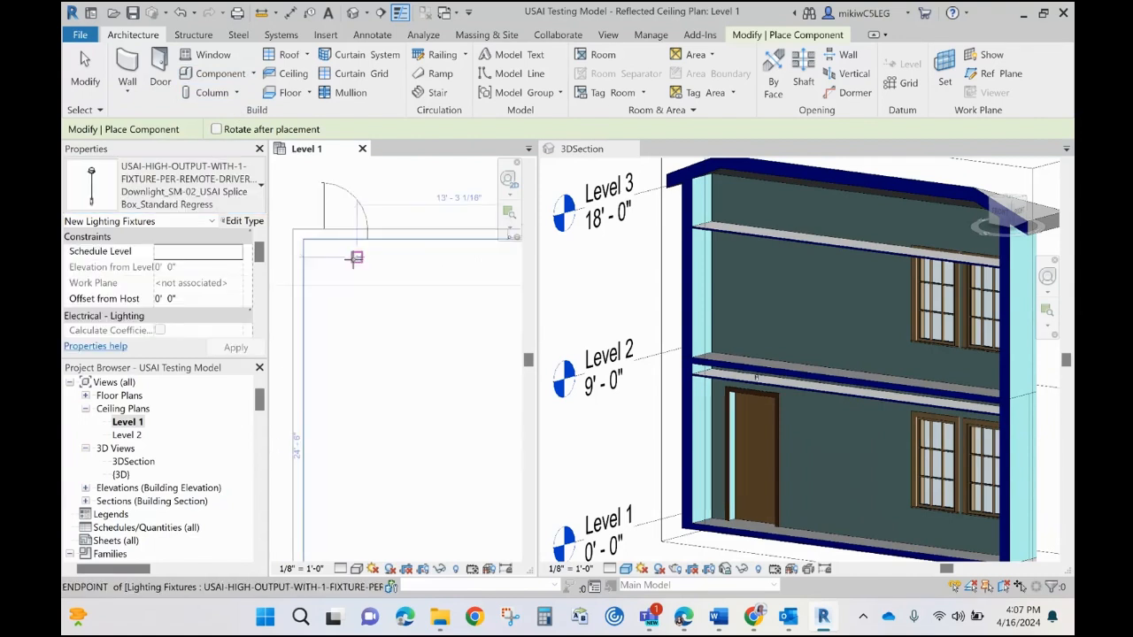
key(Escape)
key(Escape)
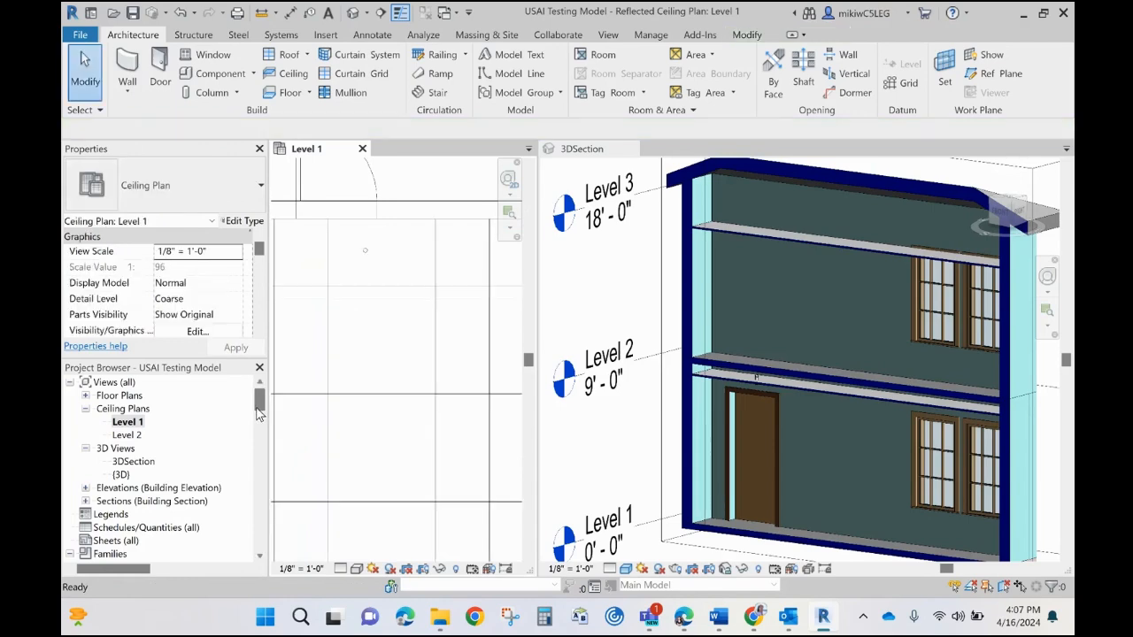
drag(258, 412, 255, 443)
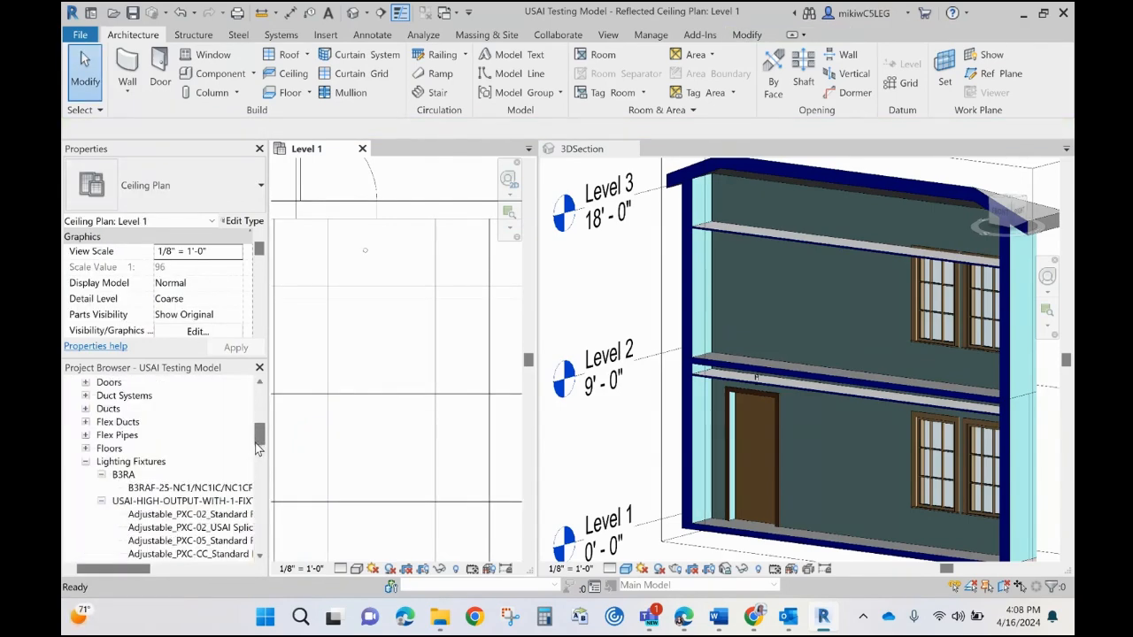
click(153, 488)
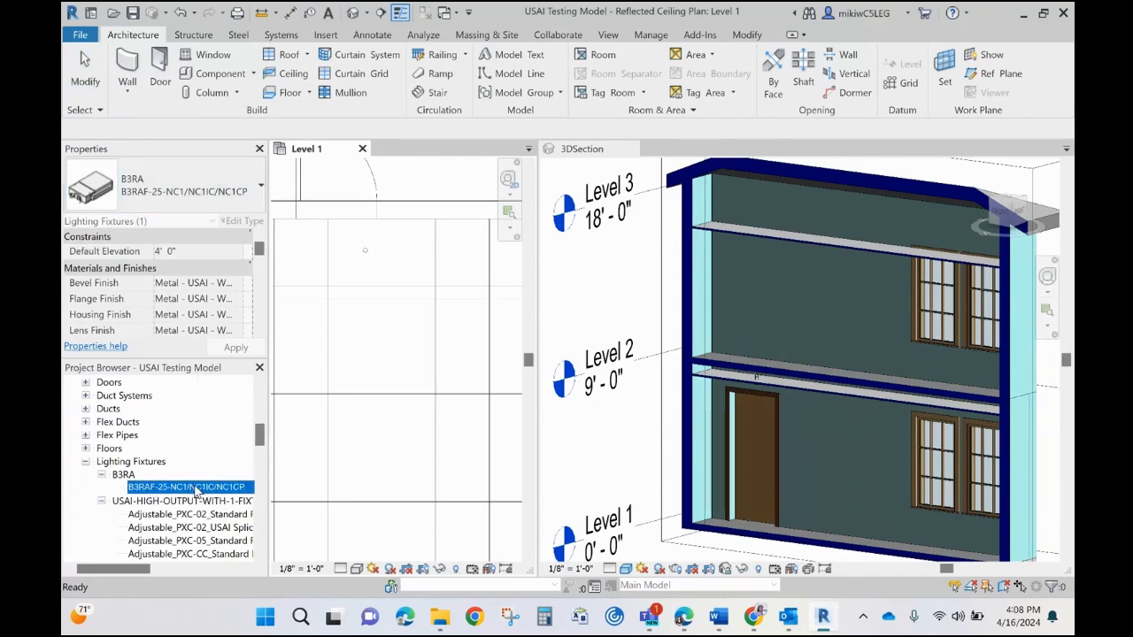
click(217, 74)
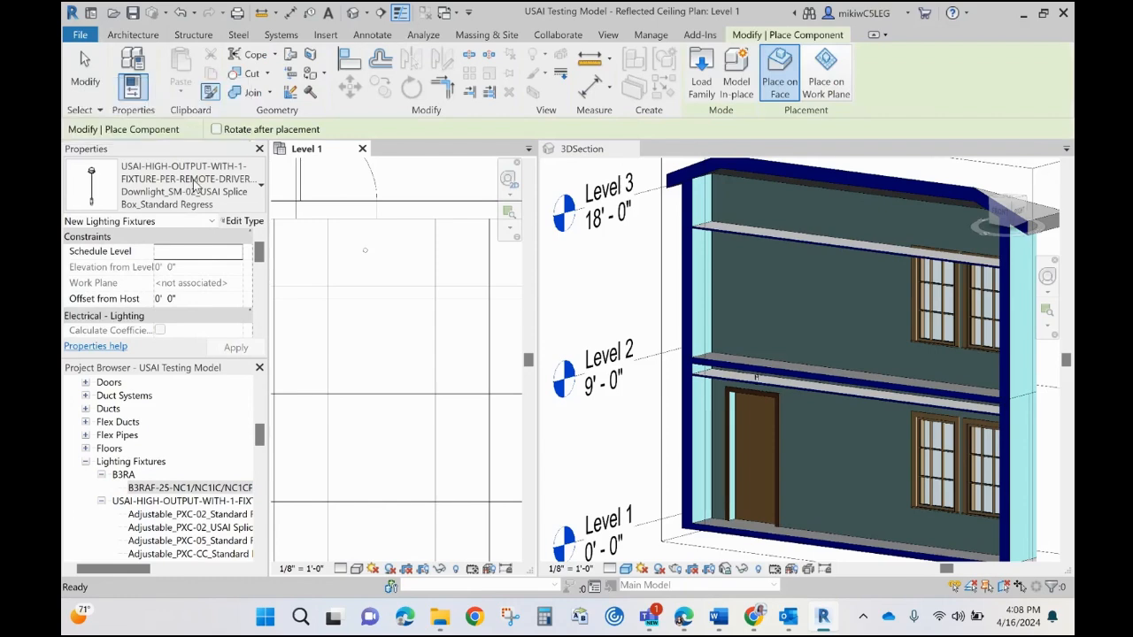
key(Escape)
key(Escape)
Place another Downlight_SM-02 USAI Splice Box fixture on the ceiling face beside the first one and delete the first fixture
click(366, 252)
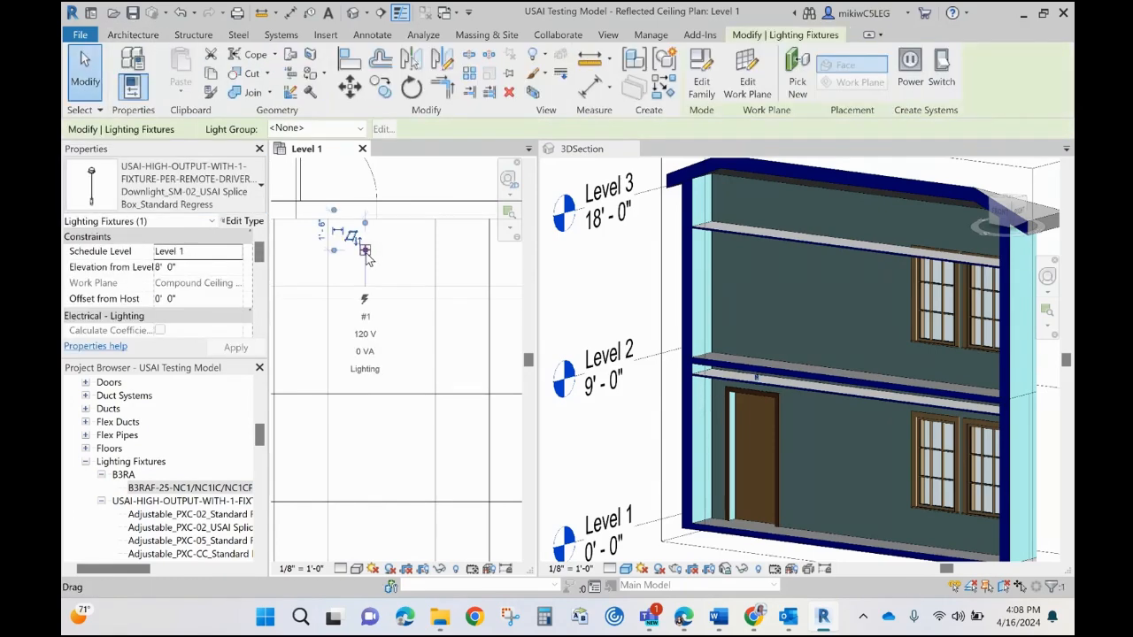
key(Delete)
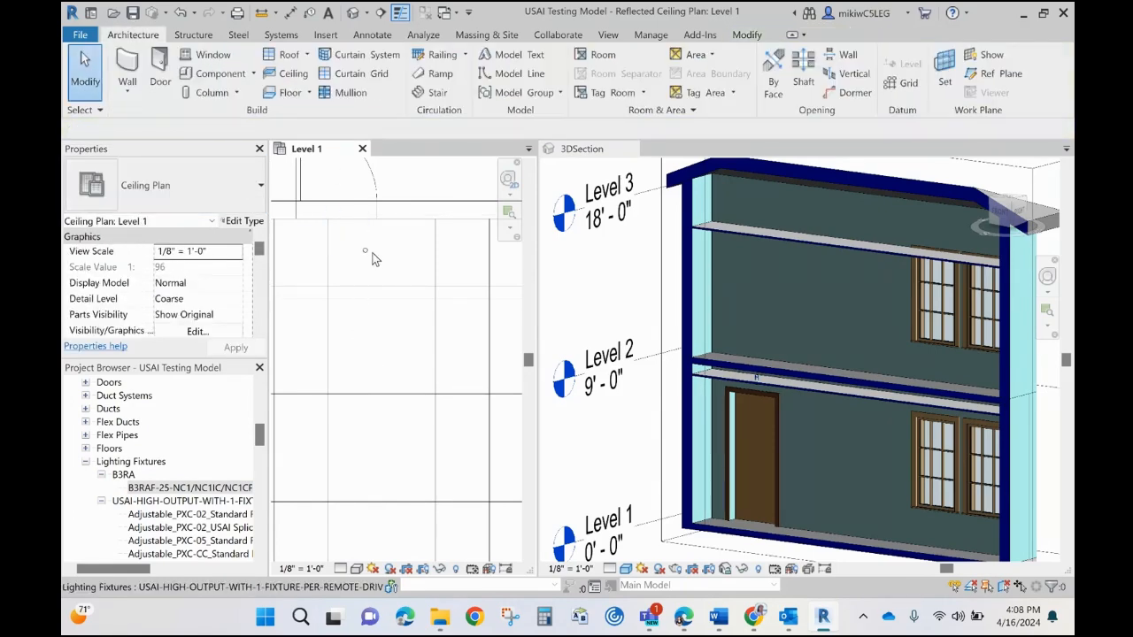
click(243, 77)
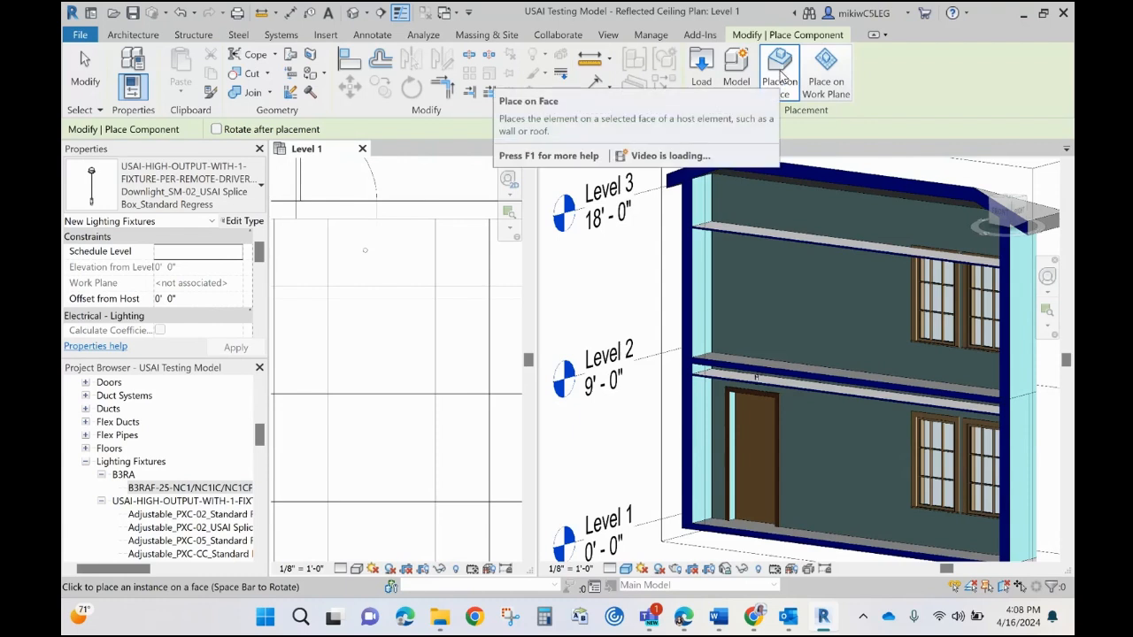
click(396, 251)
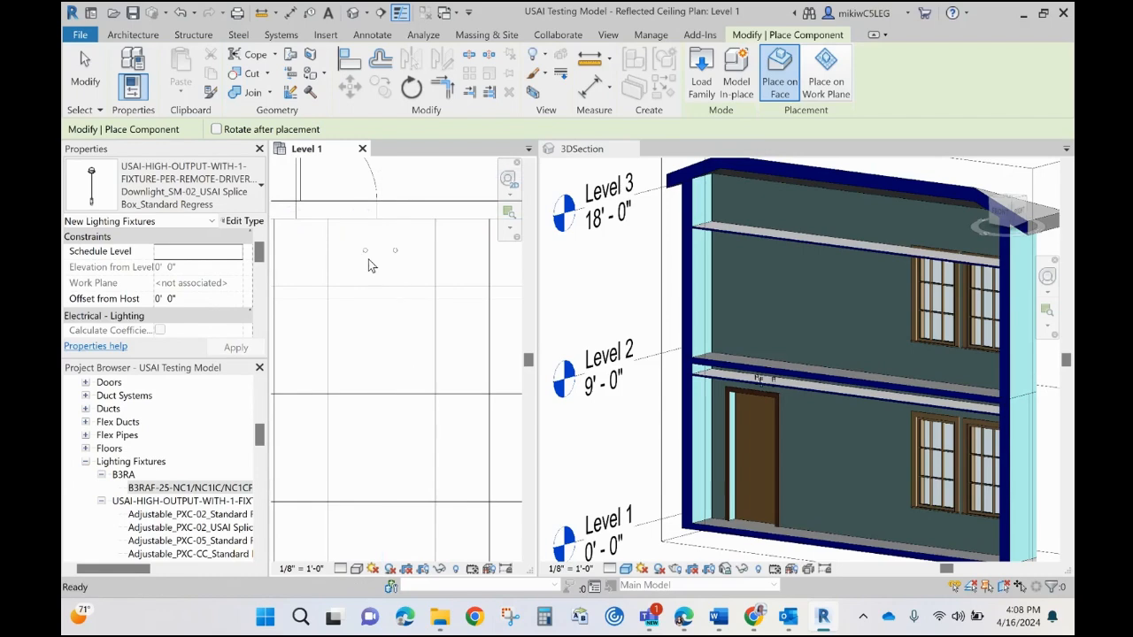
key(Escape)
click(364, 251)
key(Delete)
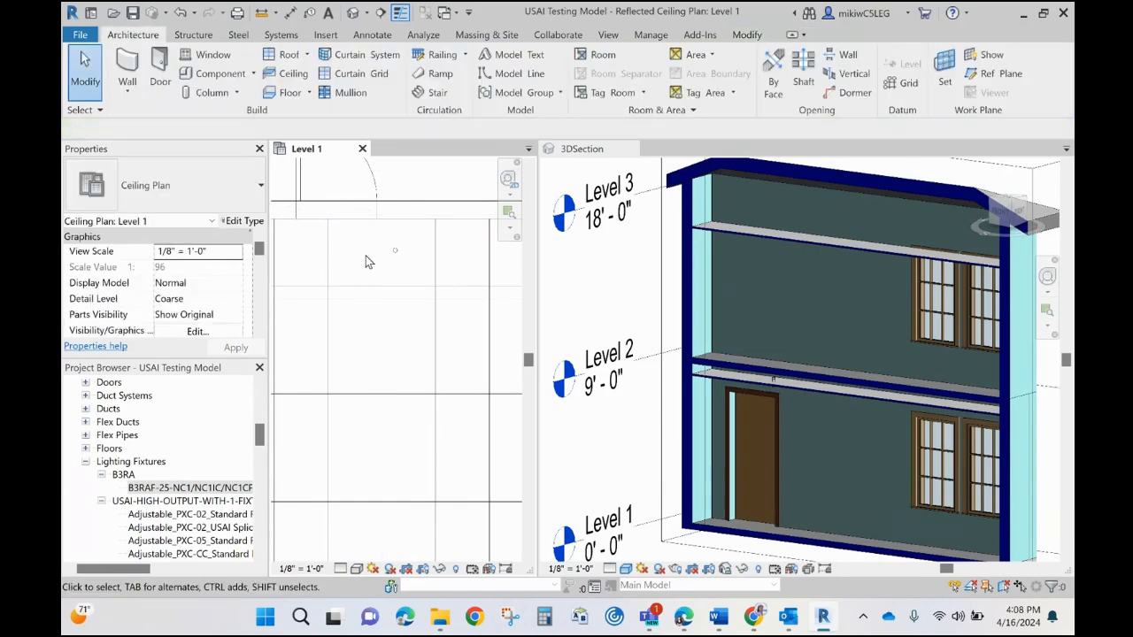
Select the remaining downlight in the 3D section view and flip its work plane at the Level 1 ceiling
click(805, 352)
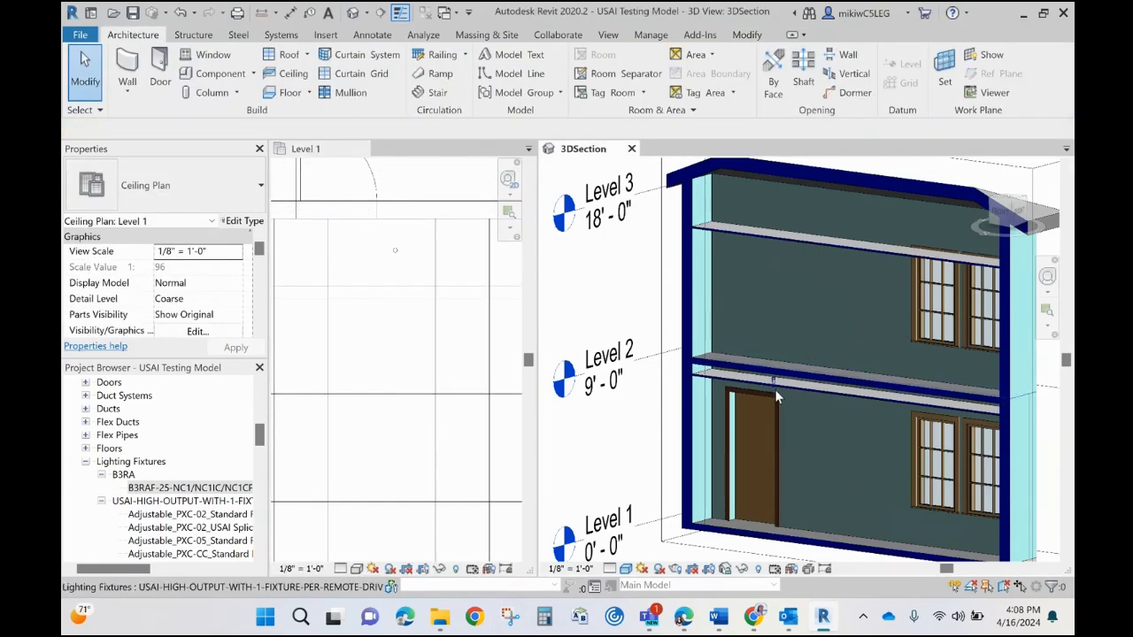
scroll(775, 391, up, 5)
click(768, 355)
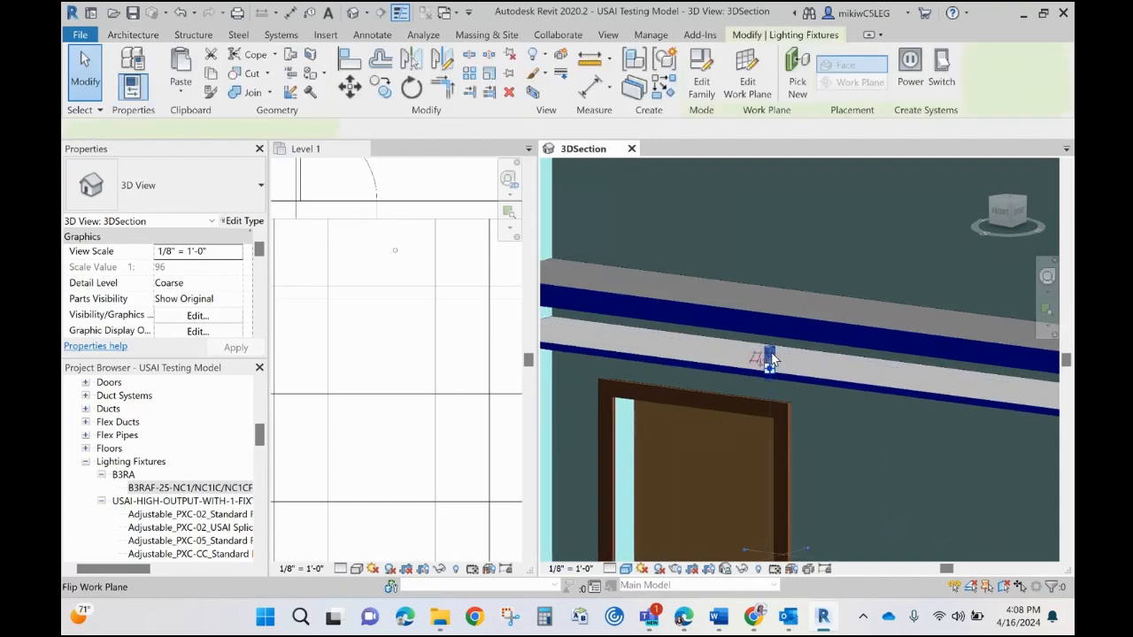
scroll(768, 358, up, 1)
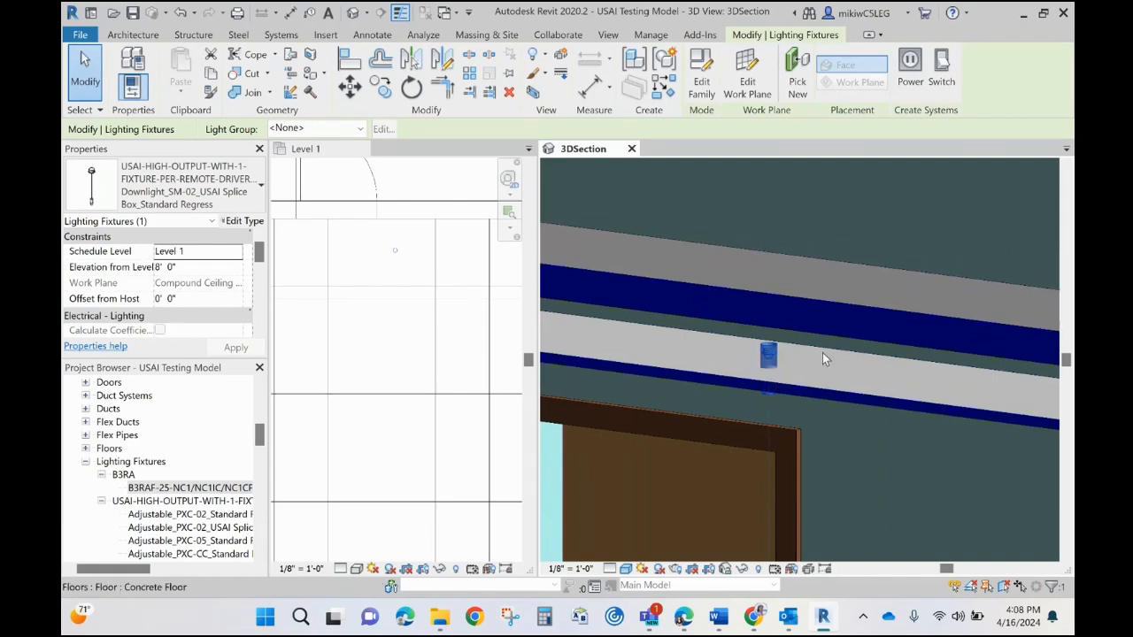
click(758, 375)
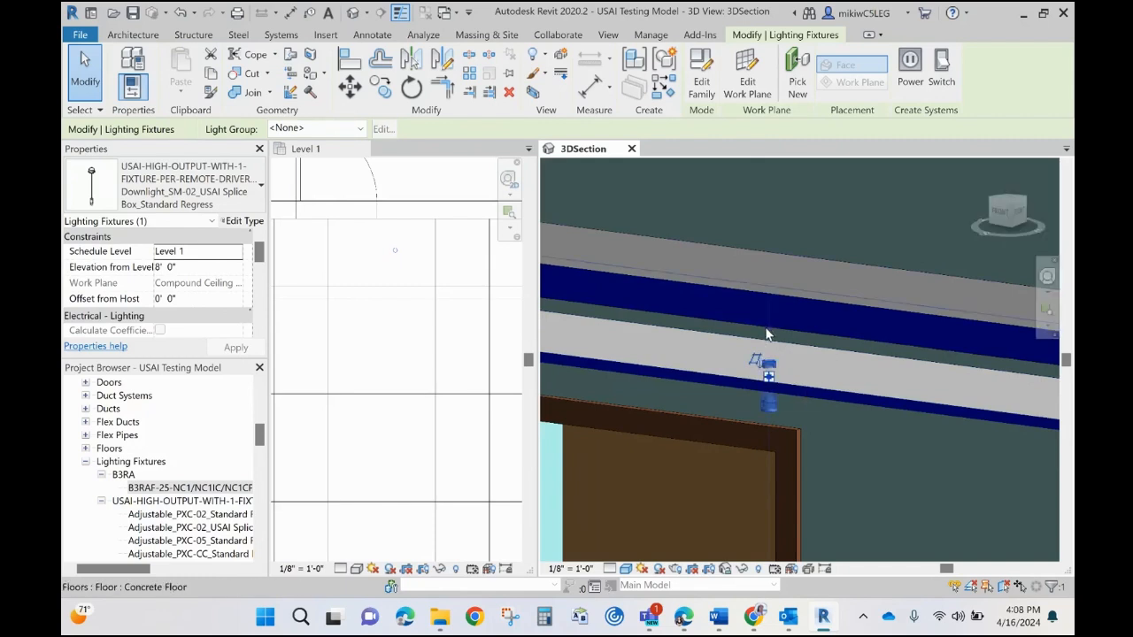
Change the selected downlight's type to B3RAF-25-NC1/NC1IC/NC1CP of the B3RA family
scroll(766, 380, up, 1)
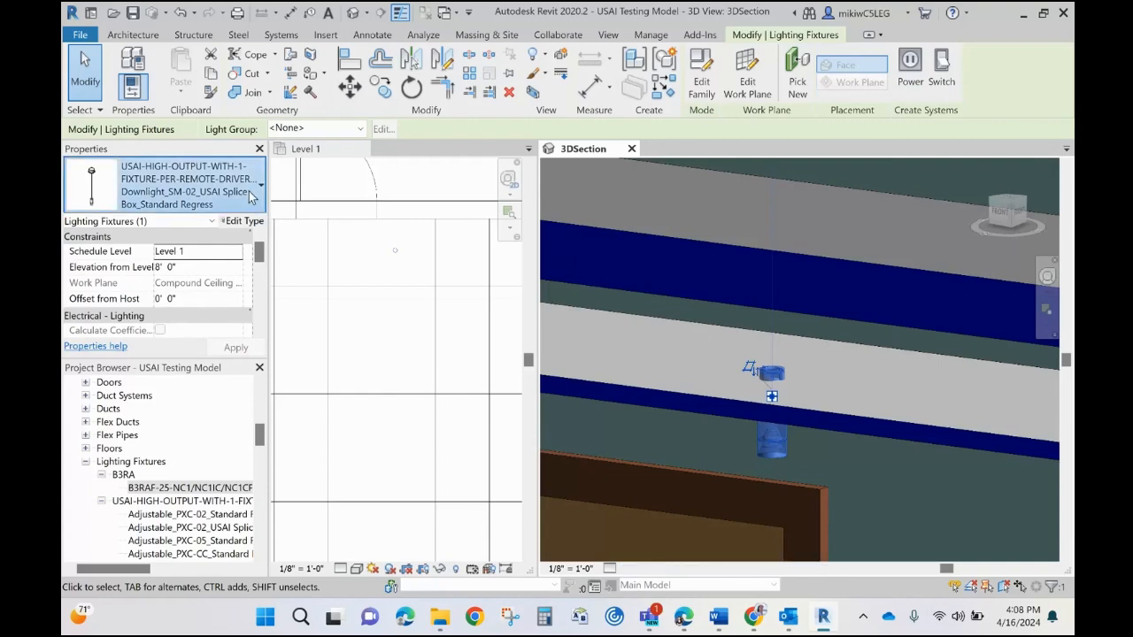
click(251, 194)
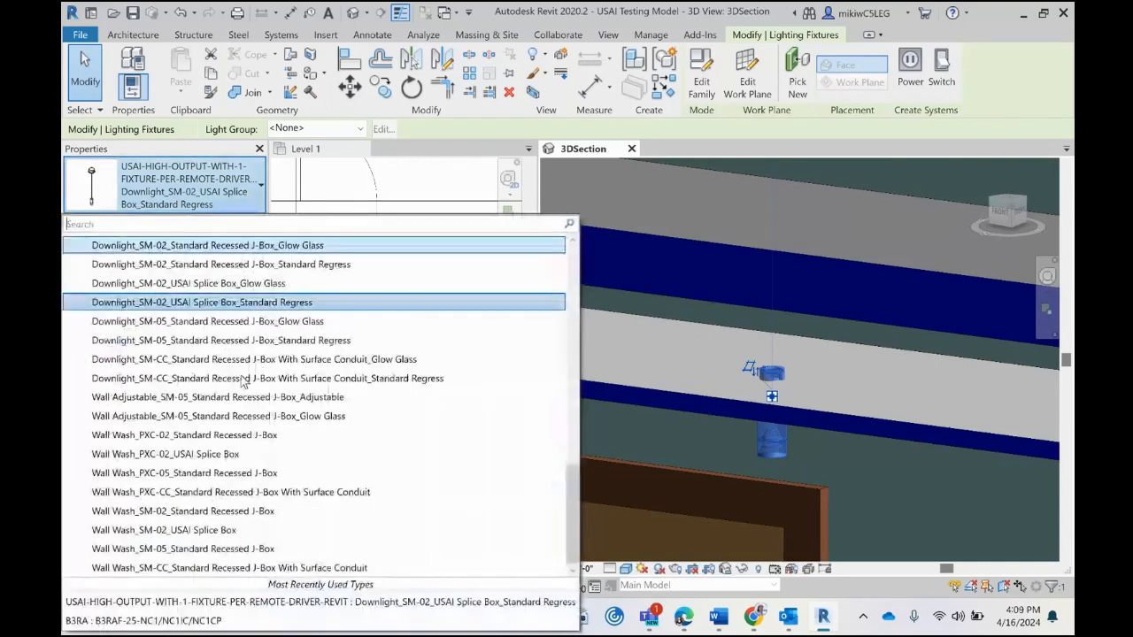
scroll(263, 437, up, 7)
scroll(215, 304, up, 5)
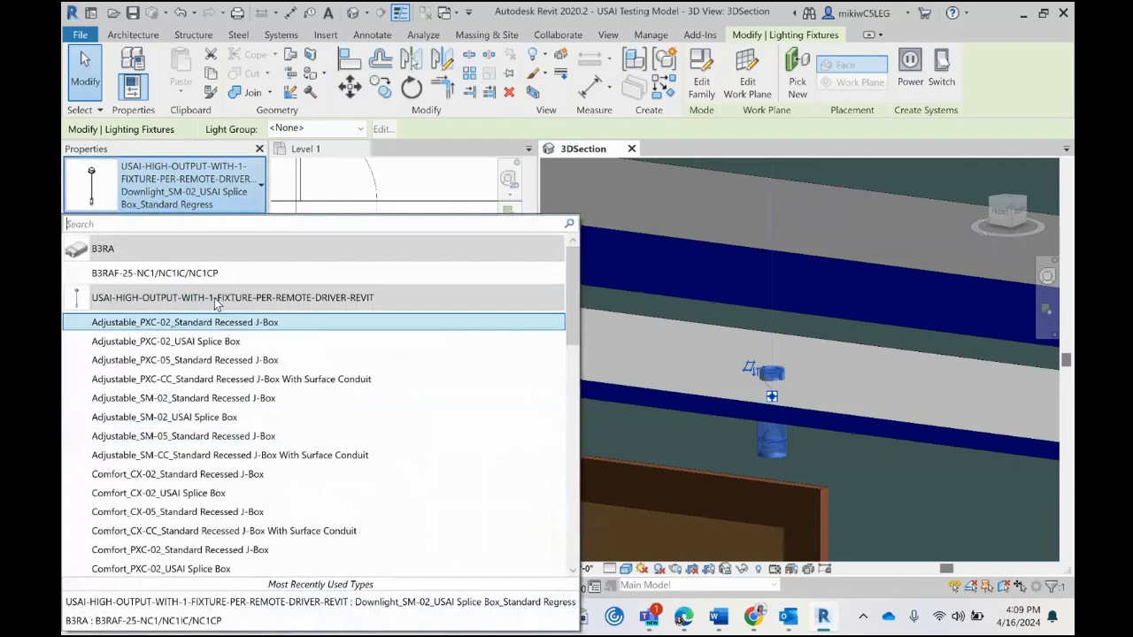
click(204, 273)
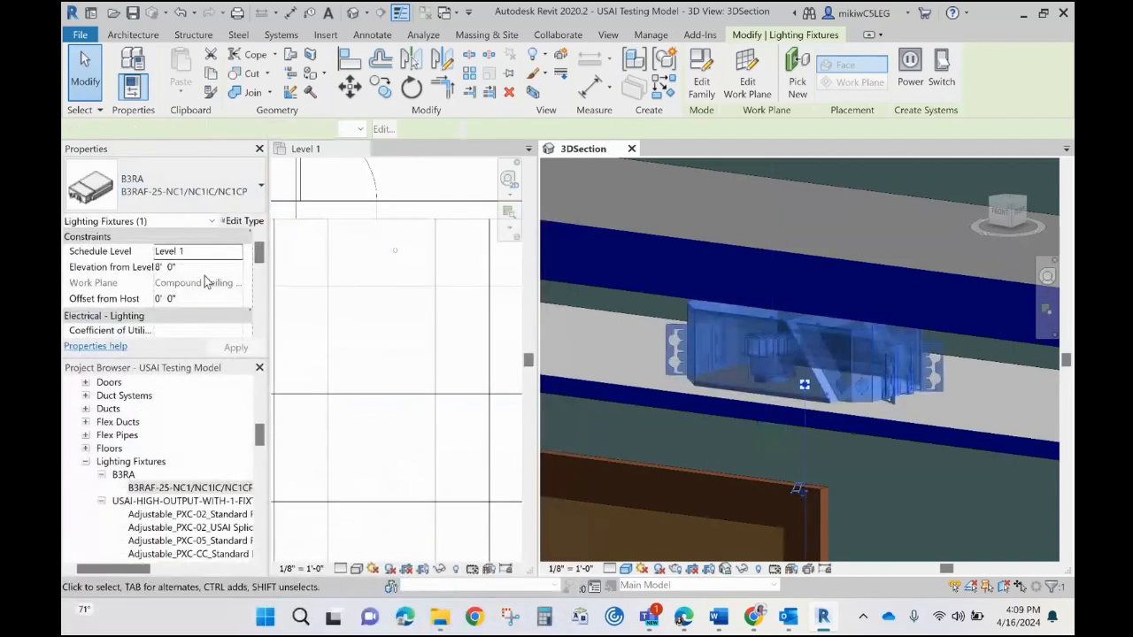
Place a new B3RA B3RAF-25-NC1/NC1IC/NC1CP component on the Level 1 ceiling face beside the existing fixture
click(147, 39)
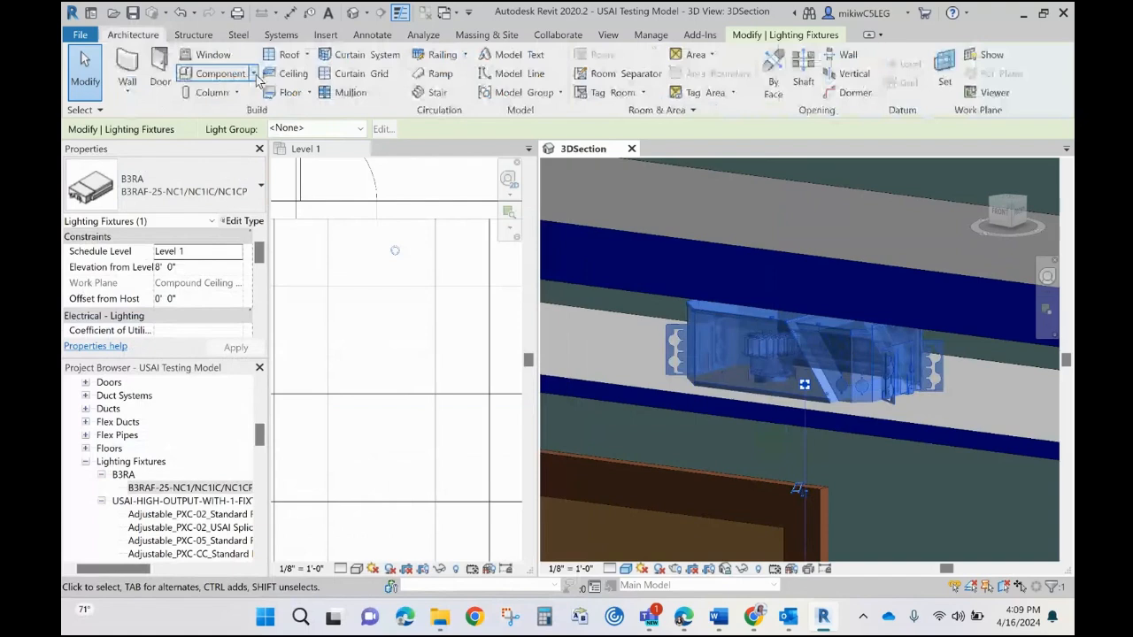
click(255, 76)
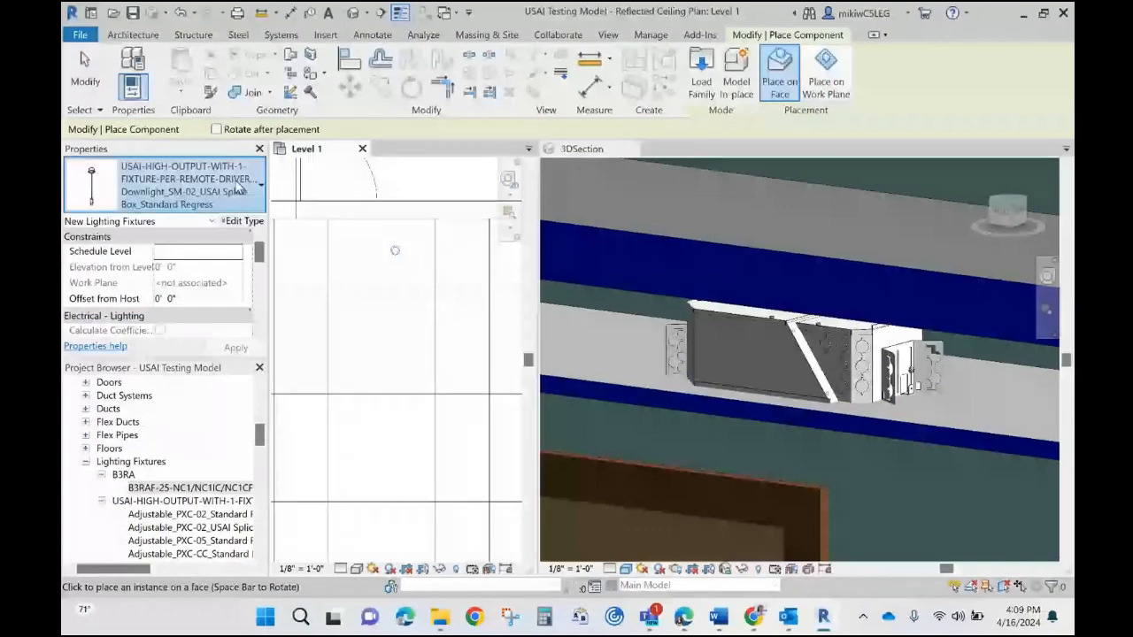
click(237, 189)
click(114, 246)
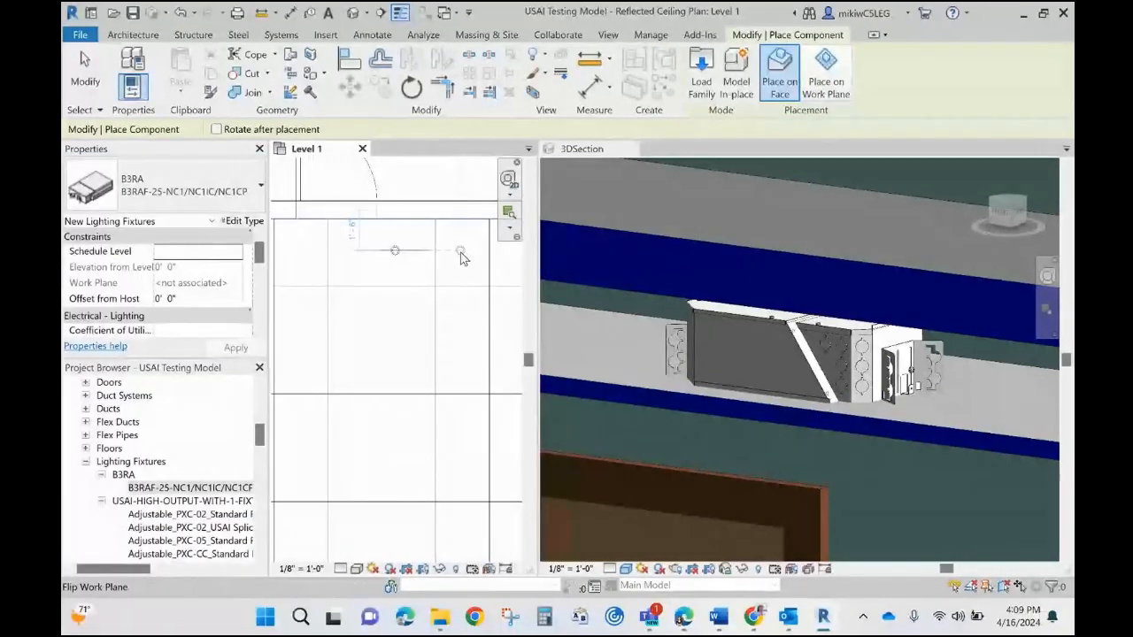
scroll(327, 322, down, 2)
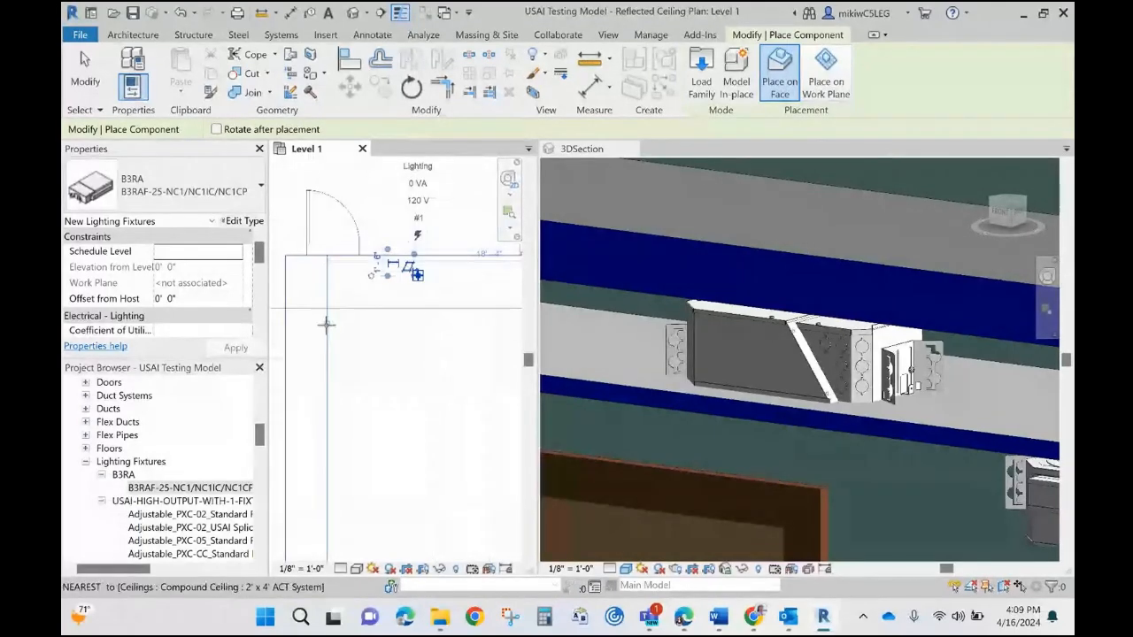
key(Escape)
key(Escape)
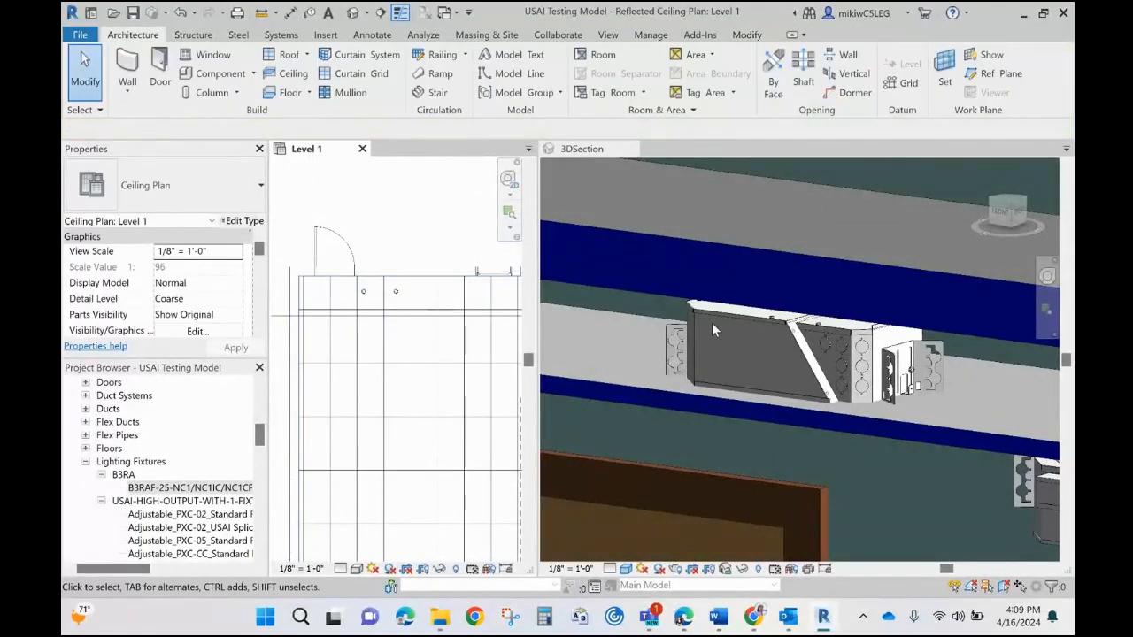
Delete the original B3RA fixture above the door and flip the work plane of the newly placed one
scroll(700, 310, down, 2)
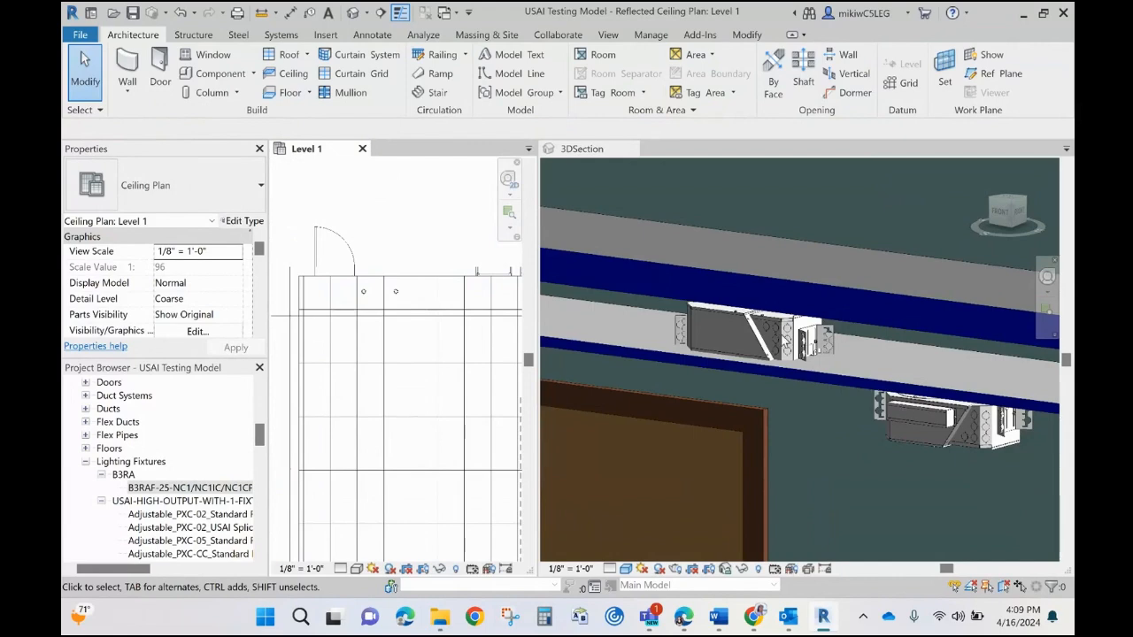
click(786, 335)
click(781, 334)
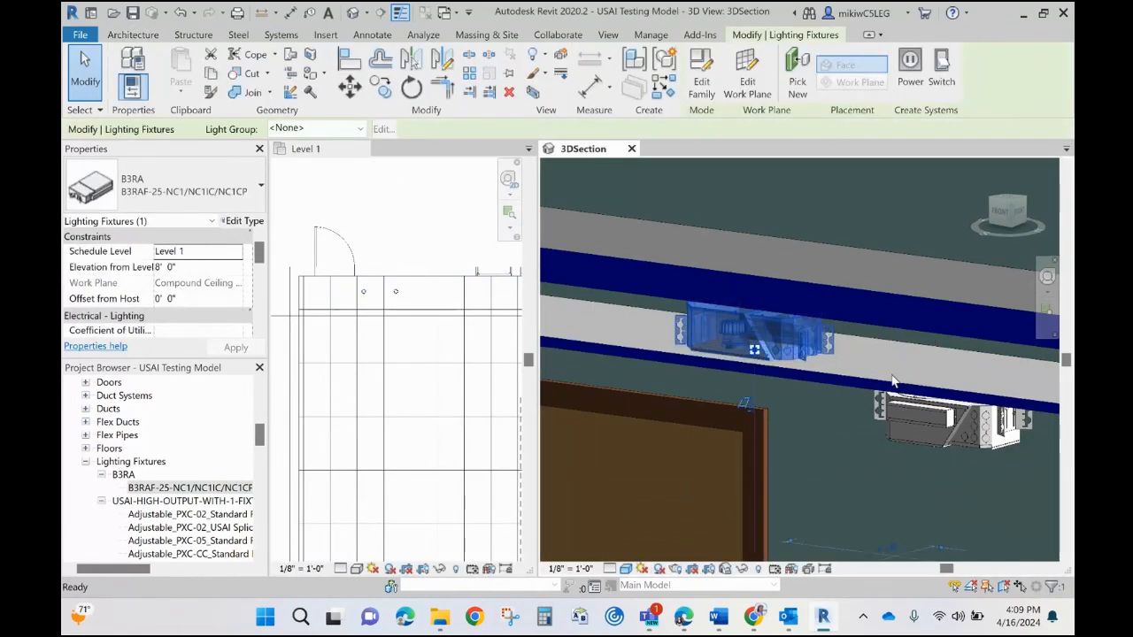
click(902, 418)
middle_drag(860, 417, 733, 415)
click(815, 314)
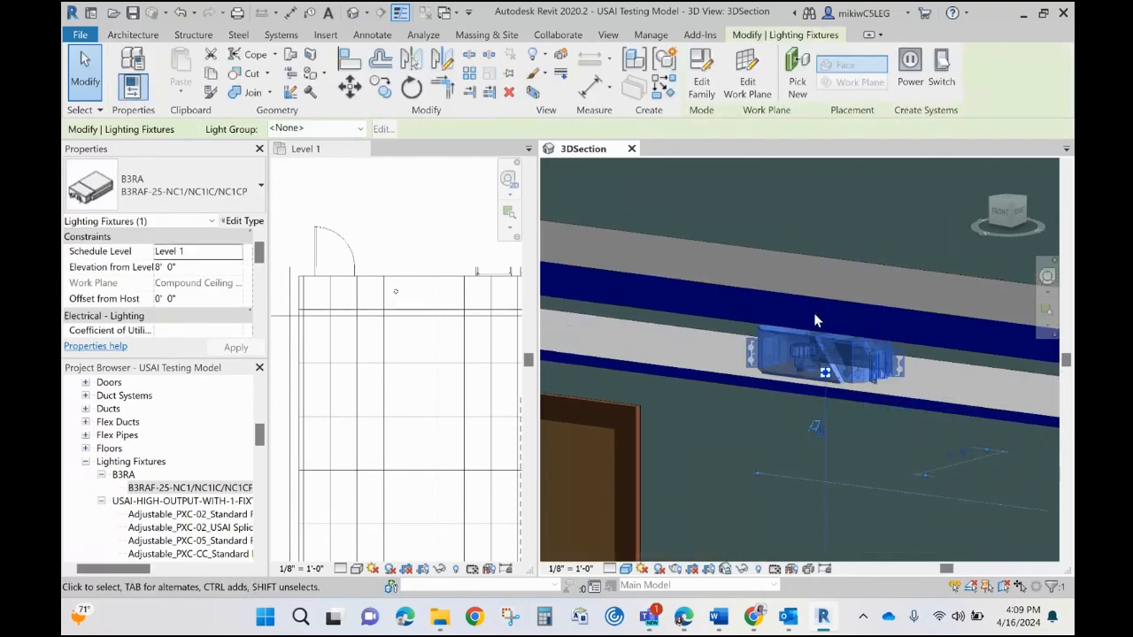
click(889, 427)
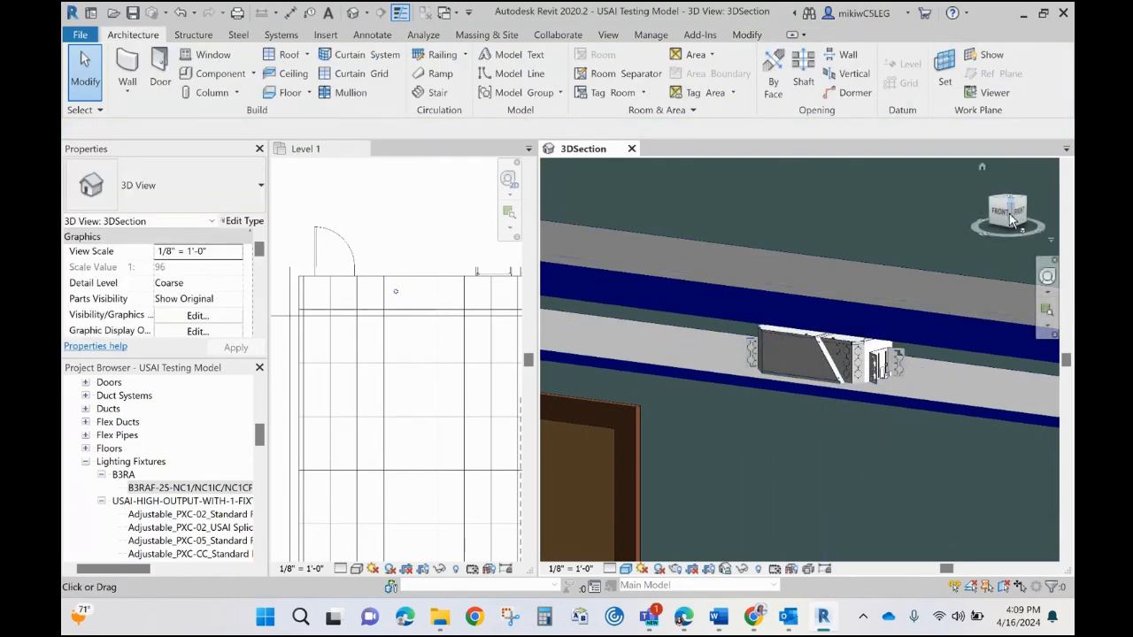
Cut the 2' x 4' ACT compound ceiling with the B3RA fixture using Cut Geometry, and check the opening from below
drag(1014, 232, 1002, 177)
middle_drag(814, 311, 782, 340)
scroll(786, 300, up, 3)
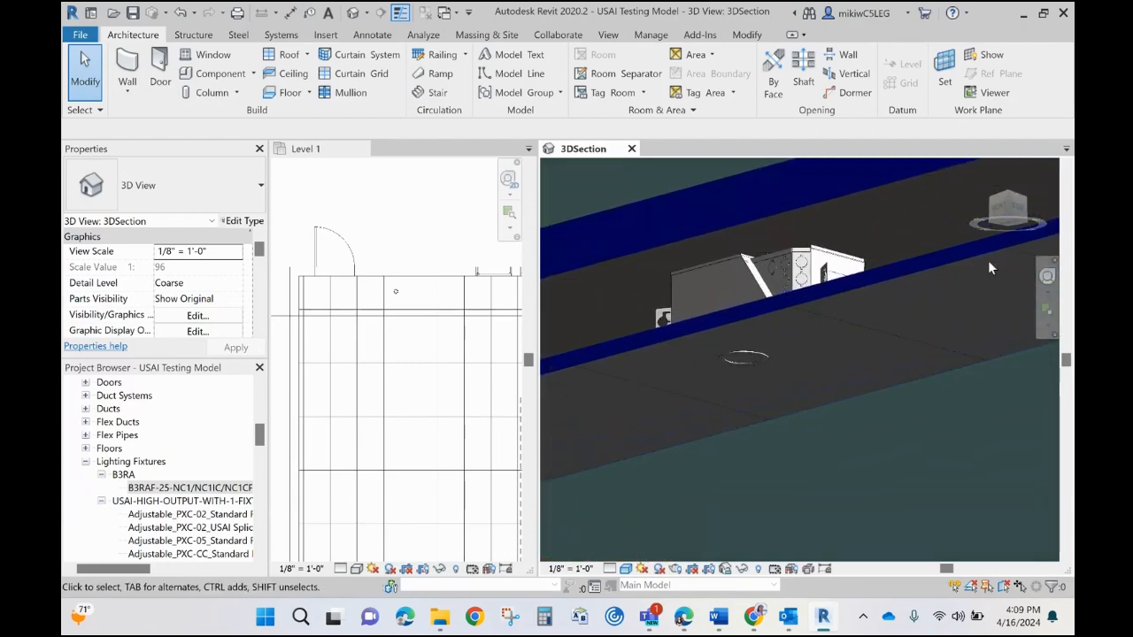
middle_drag(750, 495, 737, 410)
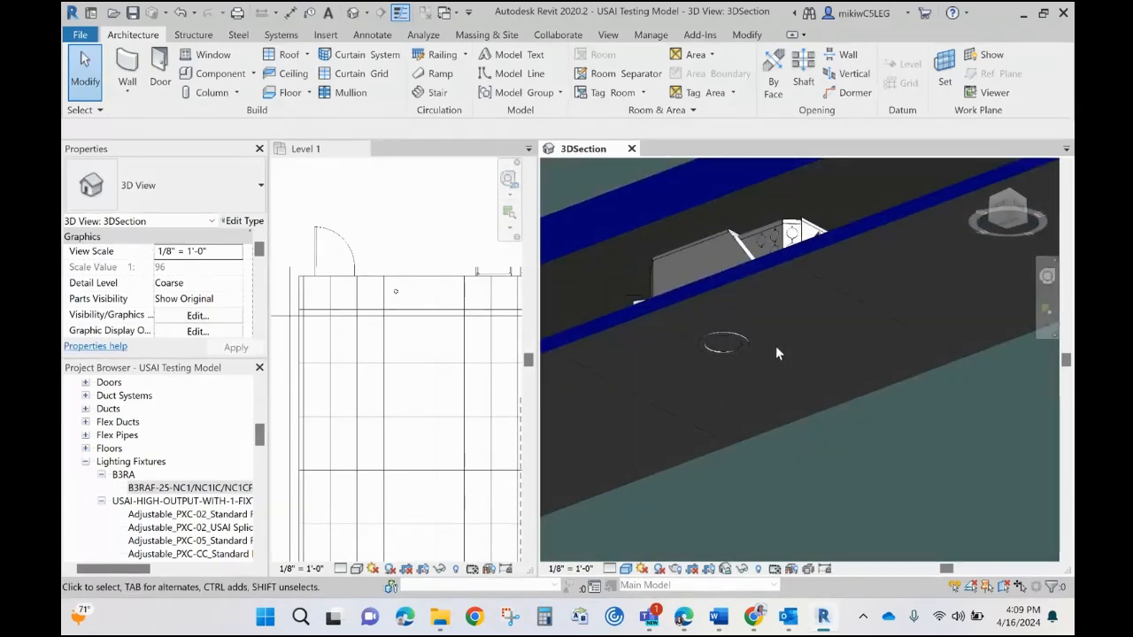
click(731, 241)
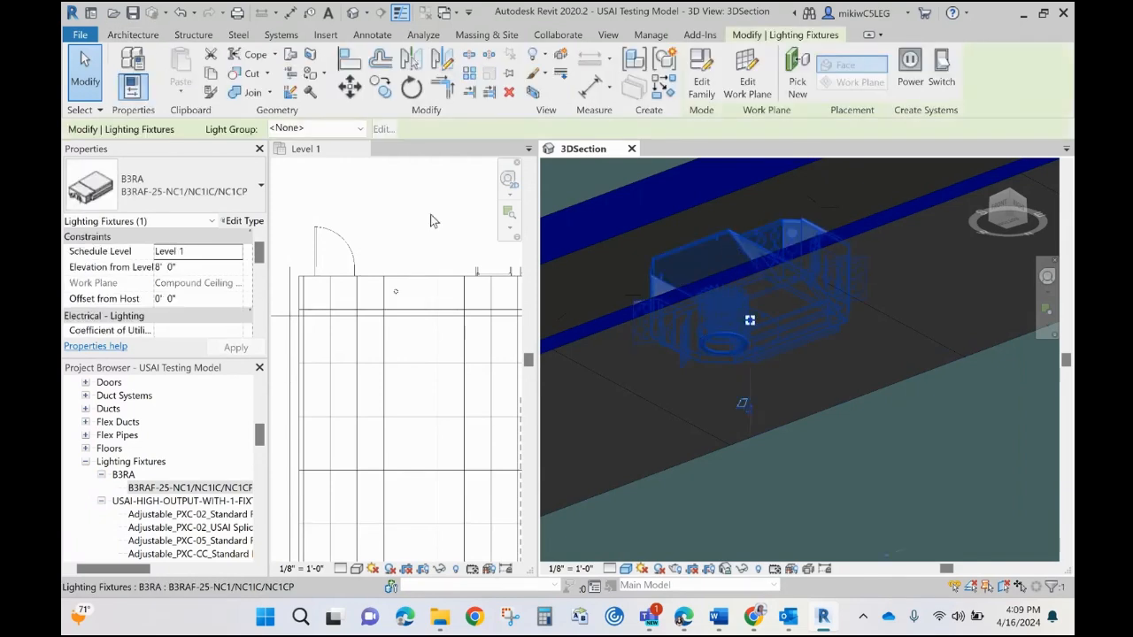
click(254, 79)
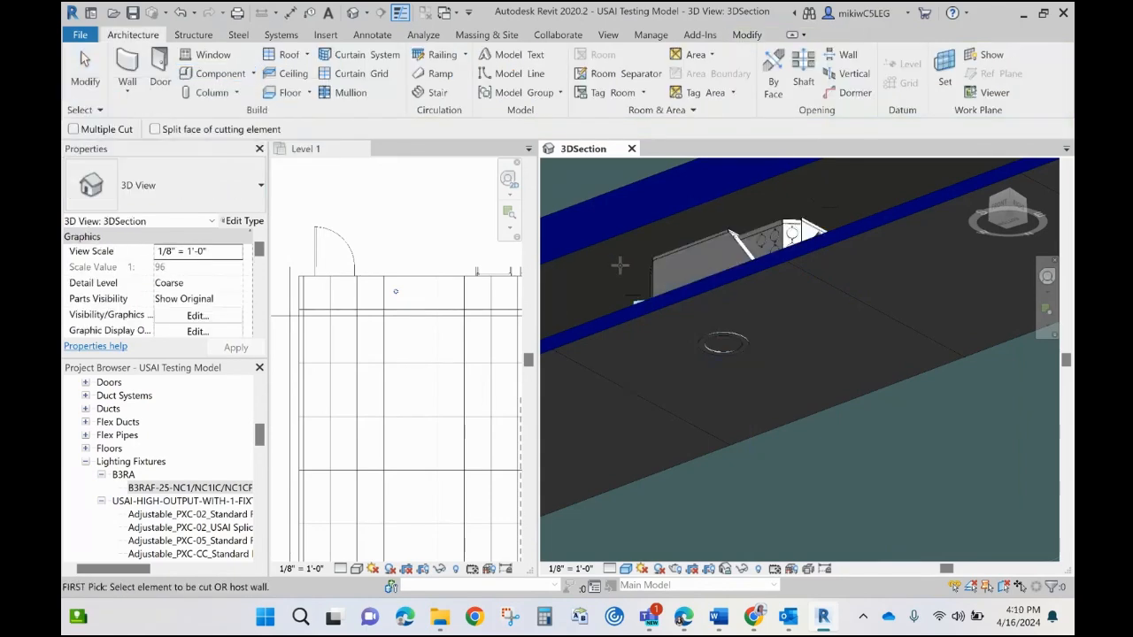
click(864, 232)
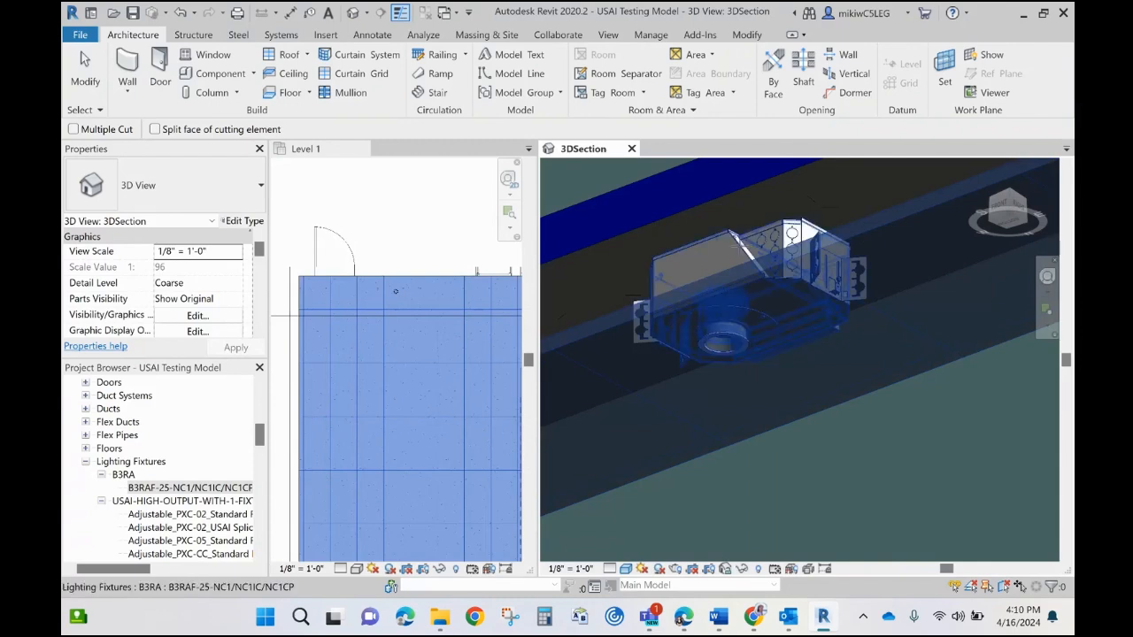
click(748, 282)
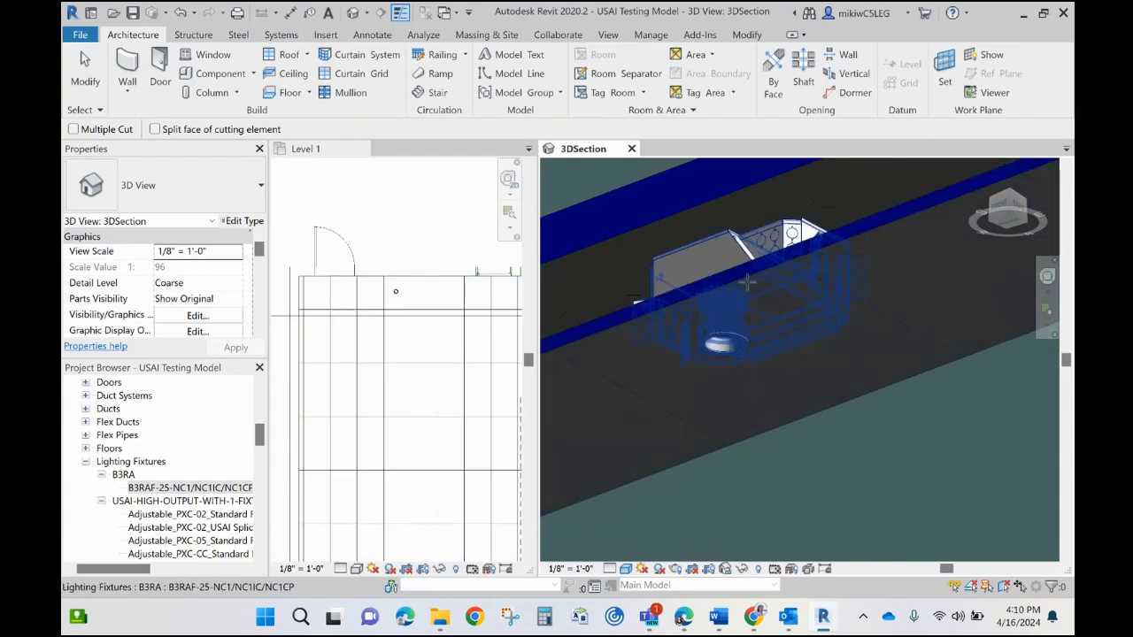
key(Escape)
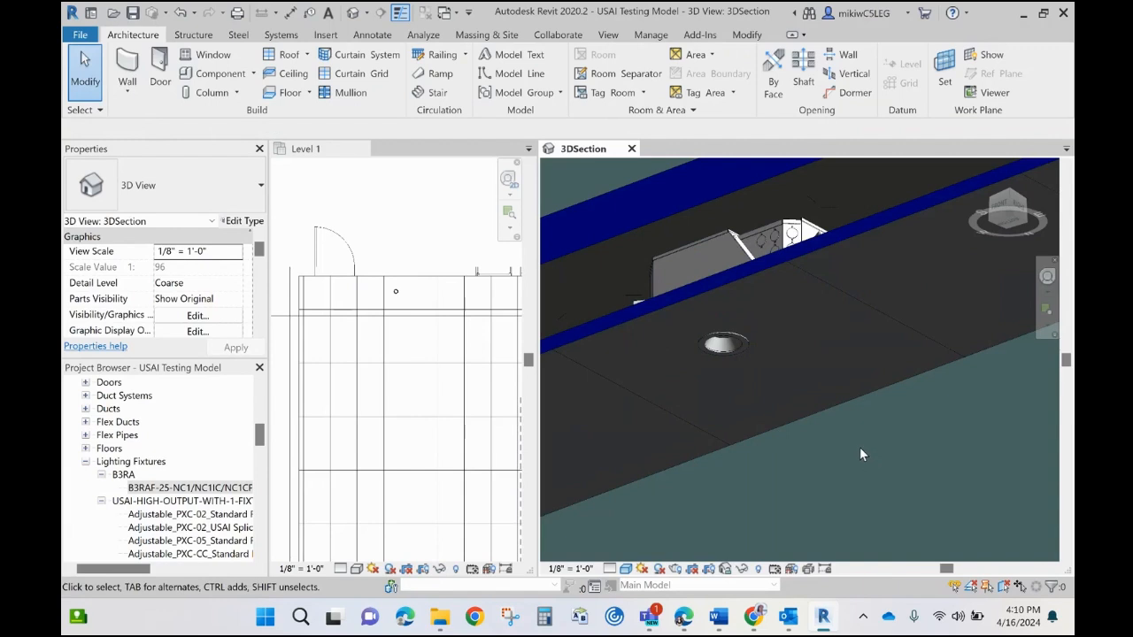
scroll(738, 345, up, 2)
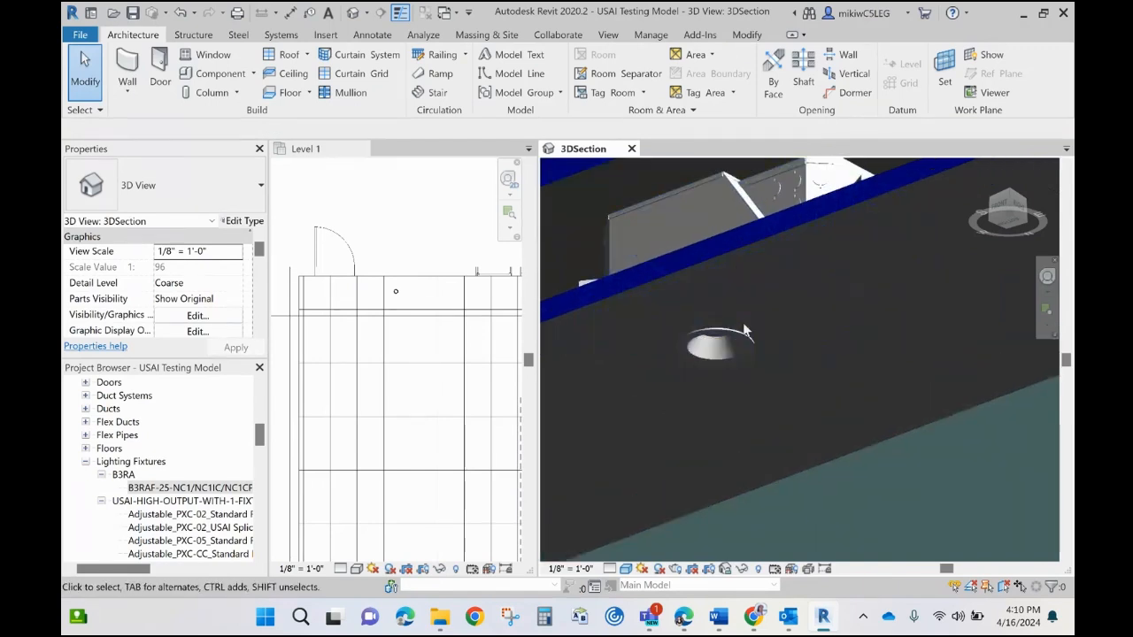
scroll(794, 365, down, 3)
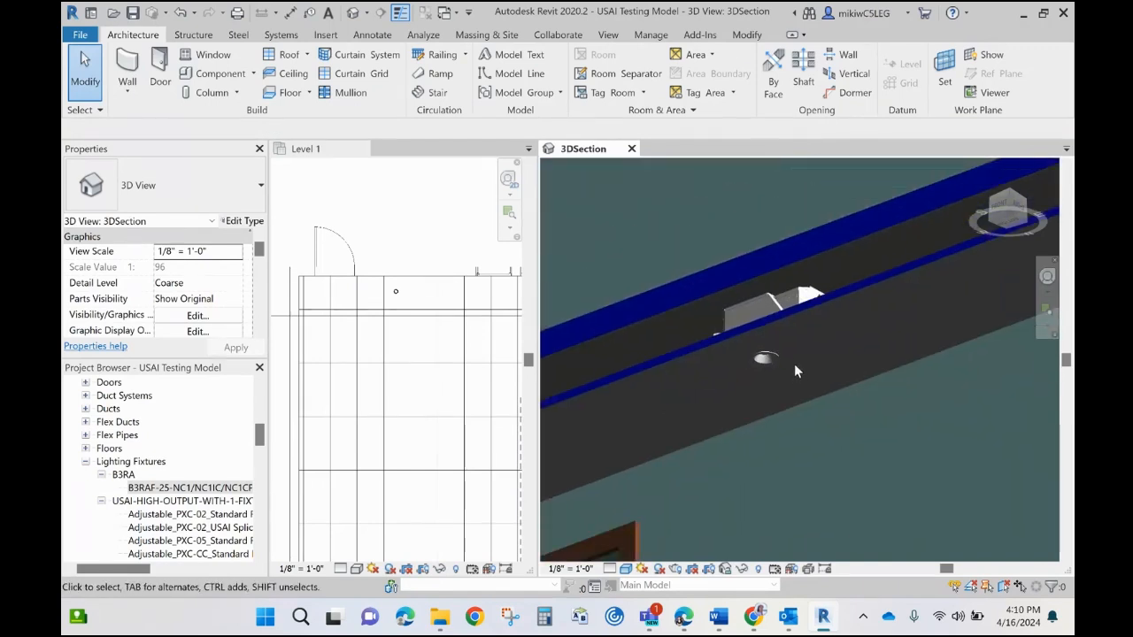
Start a B3RA component with placement on a work plane, and pick the Level 1 compound ceiling as the plane
click(412, 322)
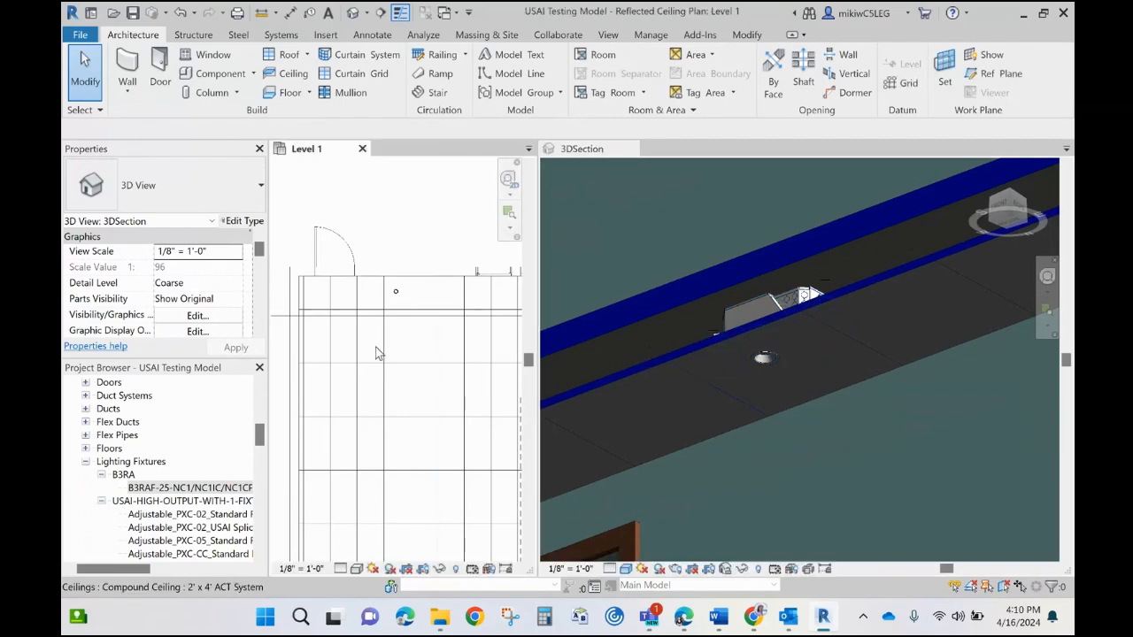
middle_drag(412, 322, 367, 342)
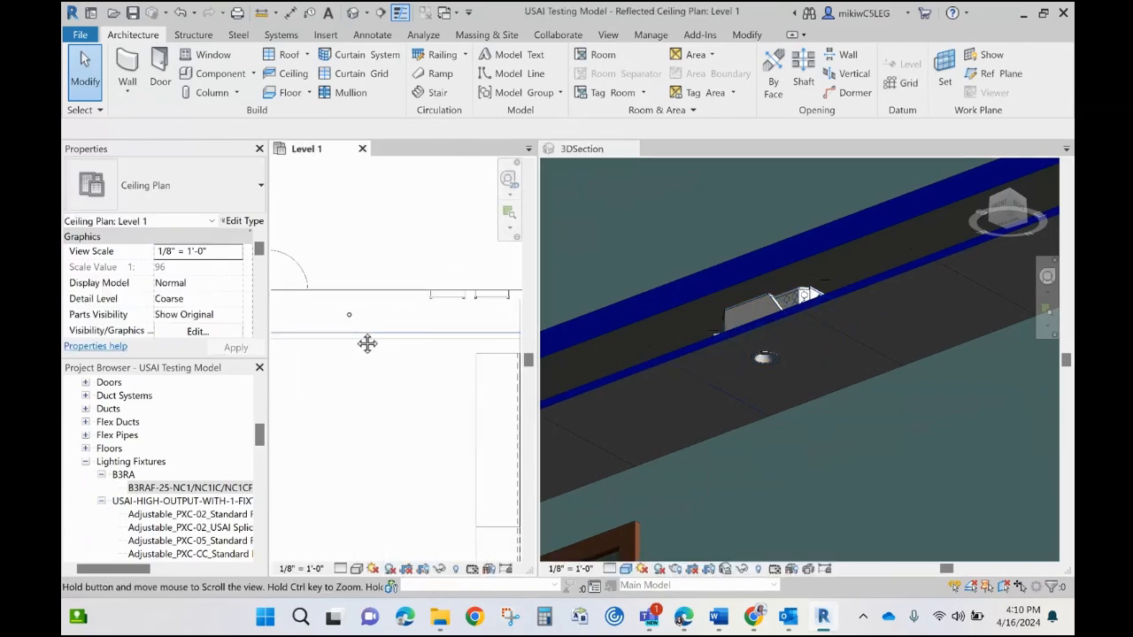
click(253, 75)
click(205, 99)
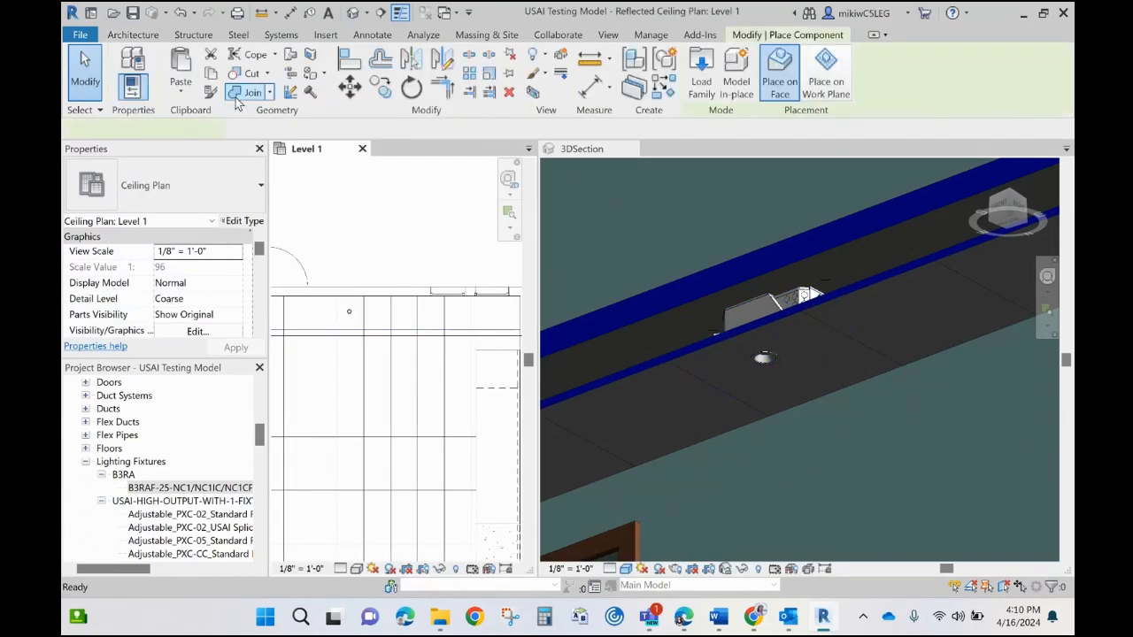
click(824, 89)
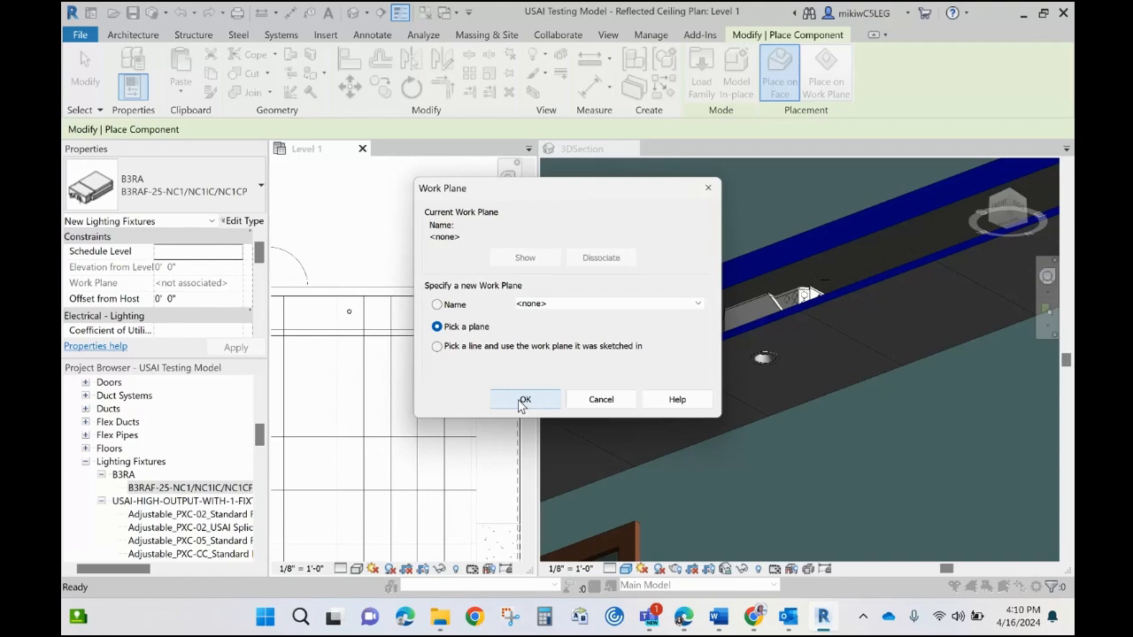
click(522, 401)
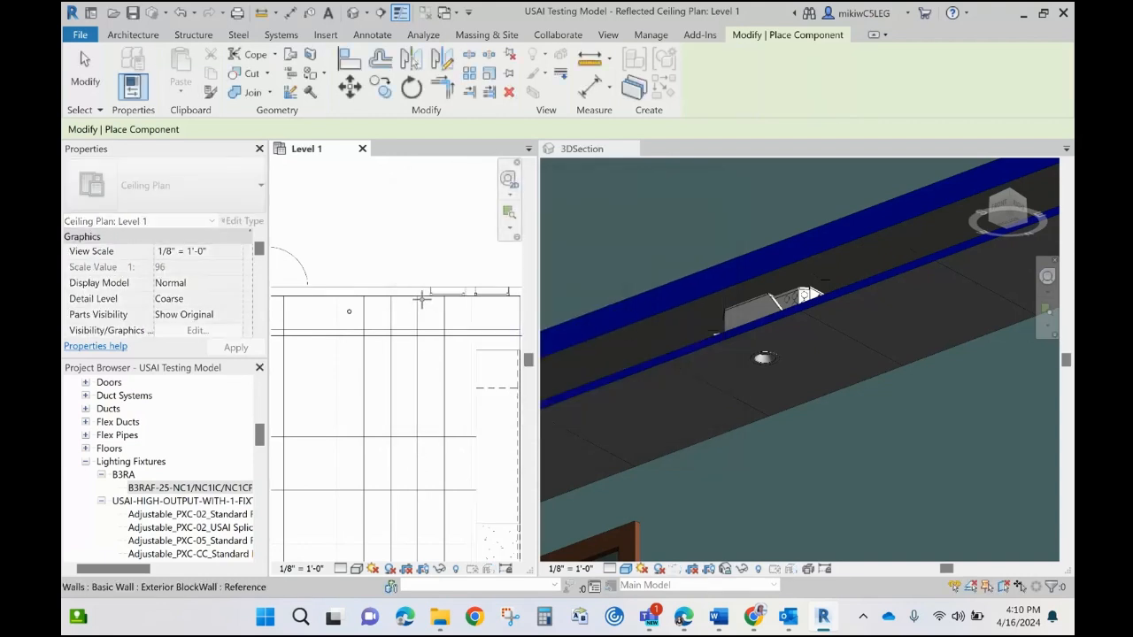
scroll(421, 296, down, 2)
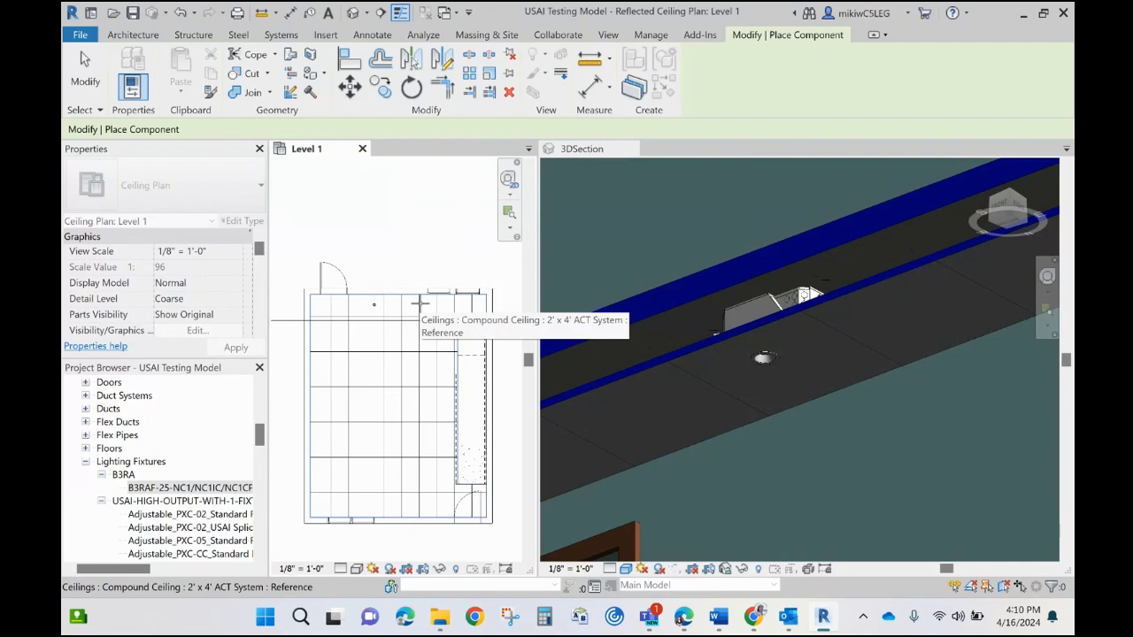
Place a B3RA fixture on the ceiling work plane in line with the first fixture, in the Level 1 plan
scroll(416, 305, up, 2)
scroll(416, 305, up, 2)
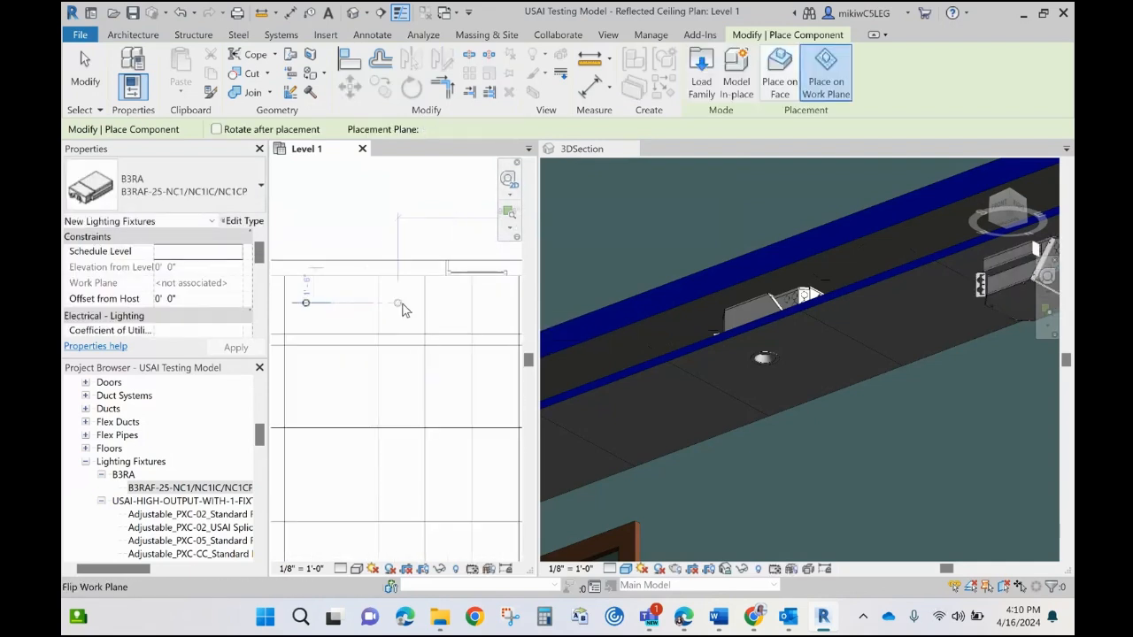
click(399, 302)
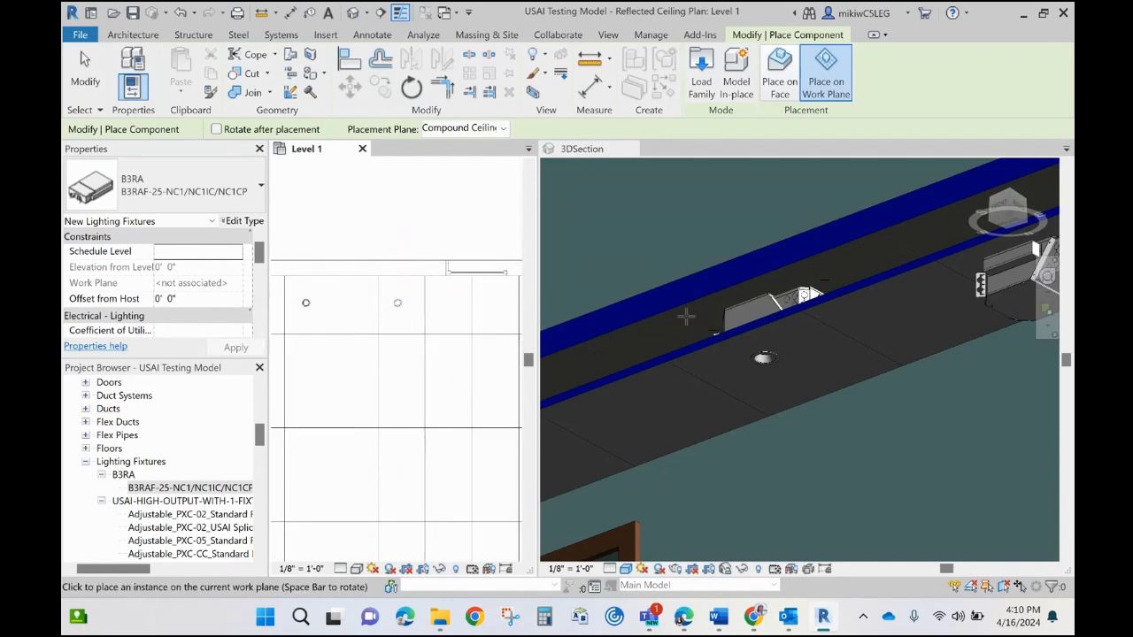
scroll(655, 256, down, 3)
key(Escape)
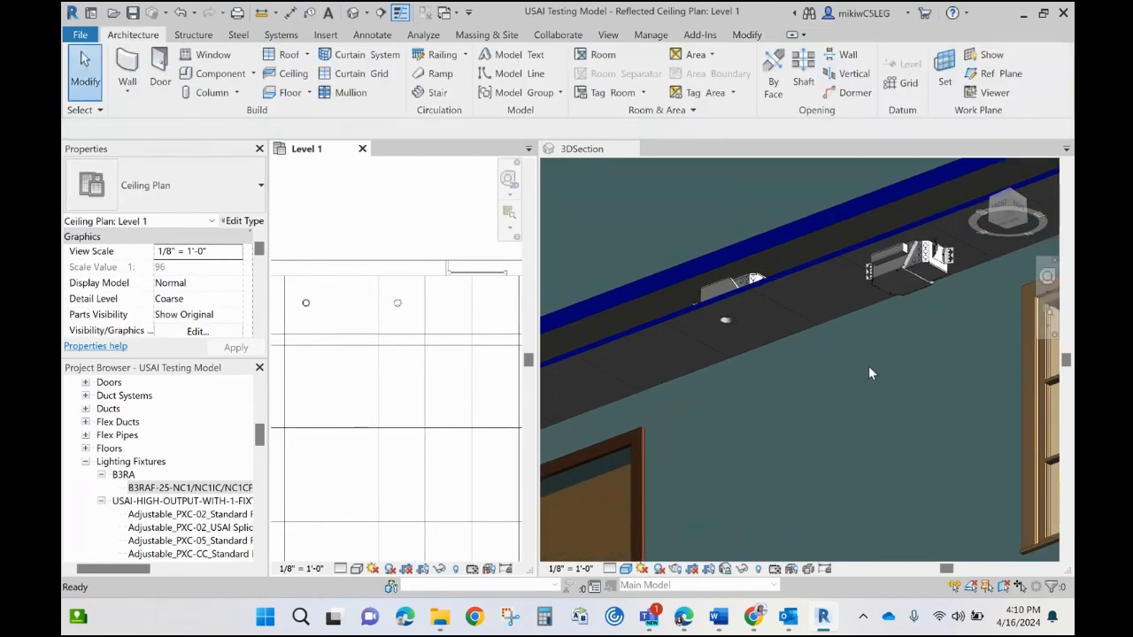
Select the newly placed B3RA fixture in the 3D section view and flip its work plane
click(856, 401)
middle_drag(871, 331, 856, 393)
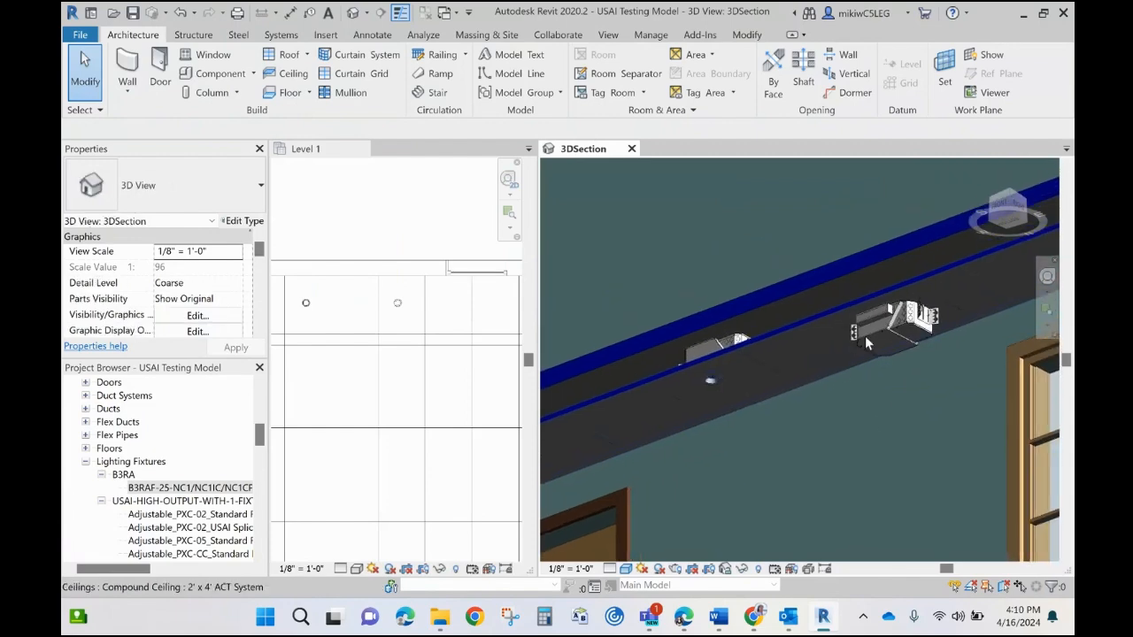
click(872, 326)
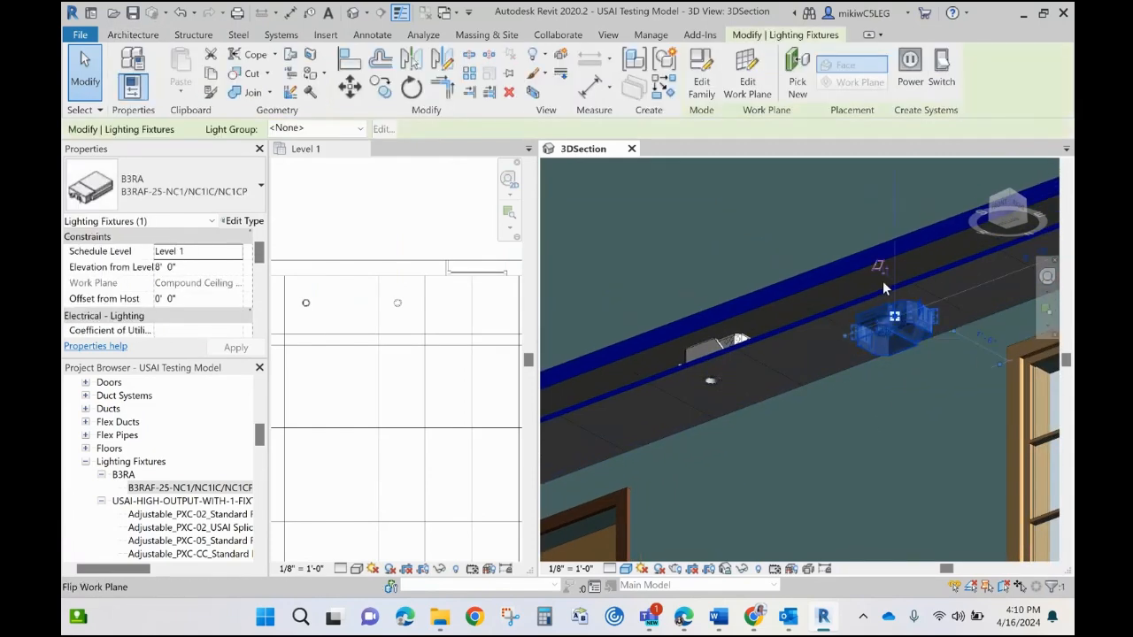
click(881, 281)
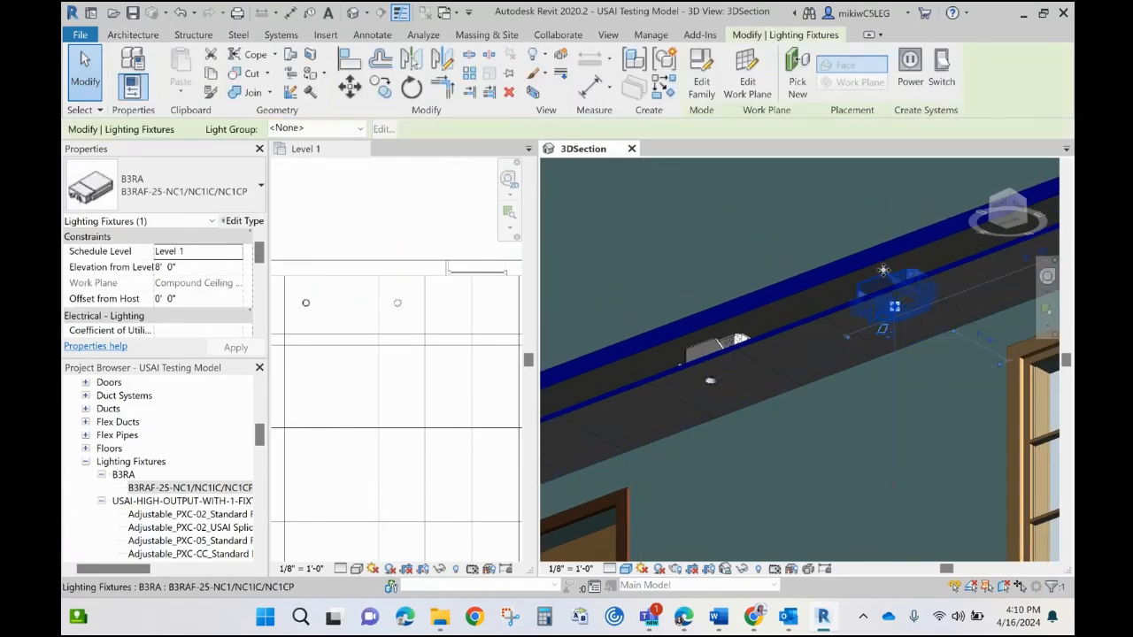
click(921, 370)
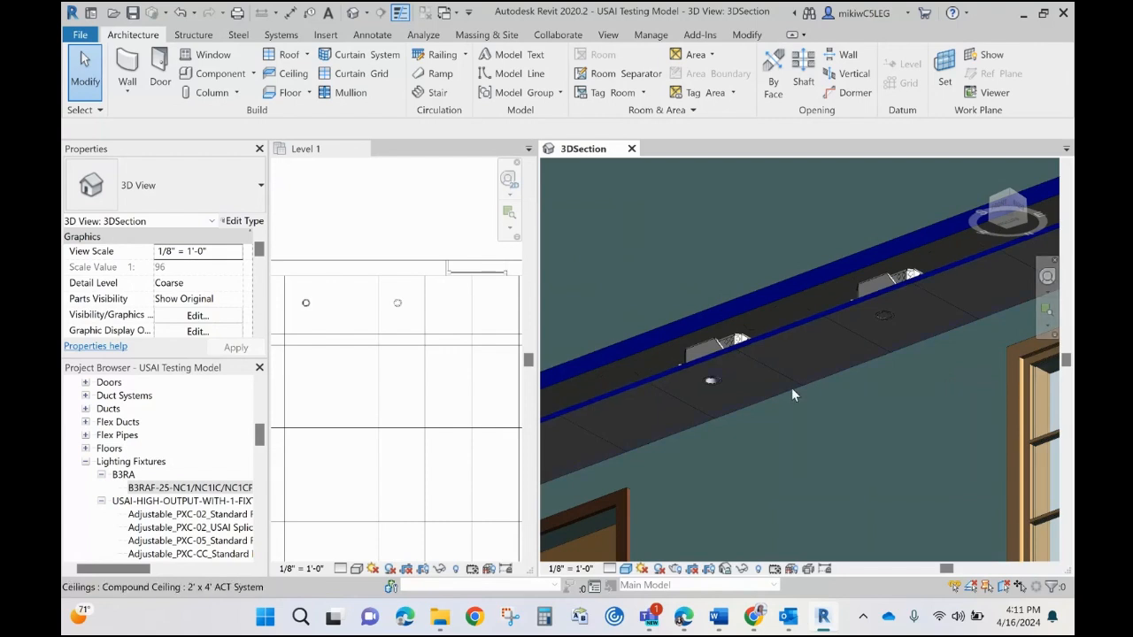
Set the height offset of the 2' x 4' ACT compound ceiling on Level 1 to 10' 0"
click(719, 350)
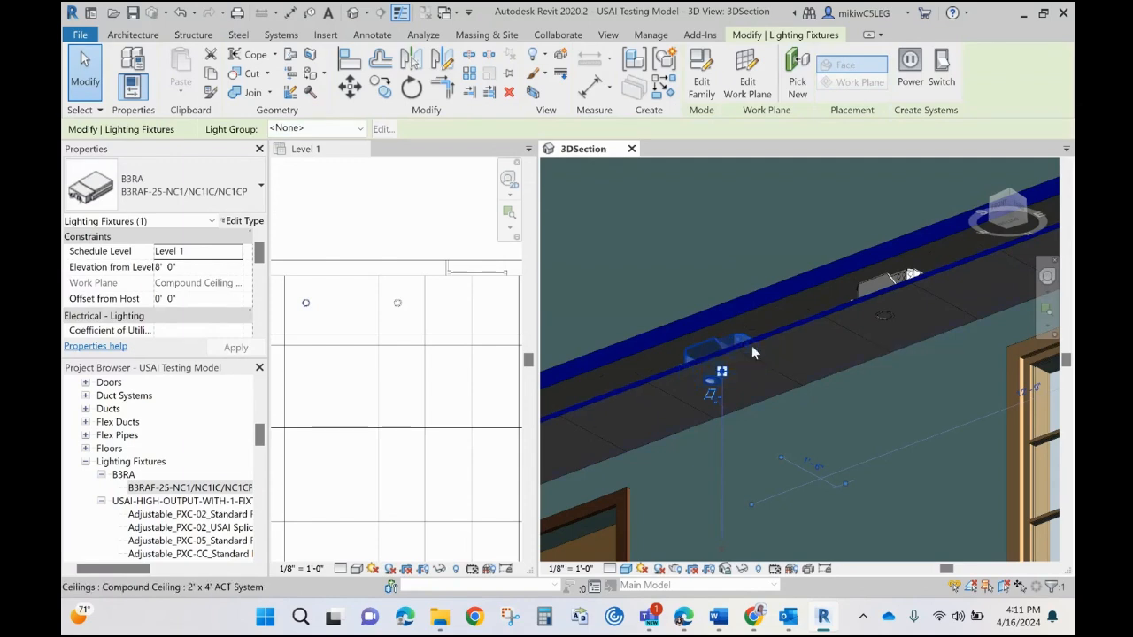
click(792, 365)
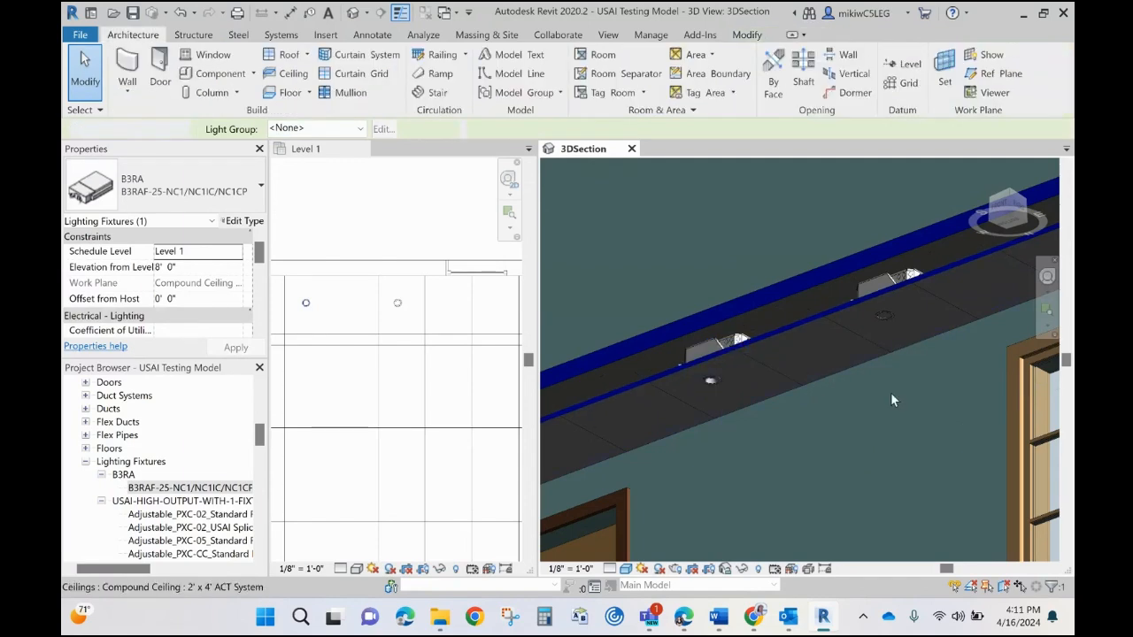
click(844, 315)
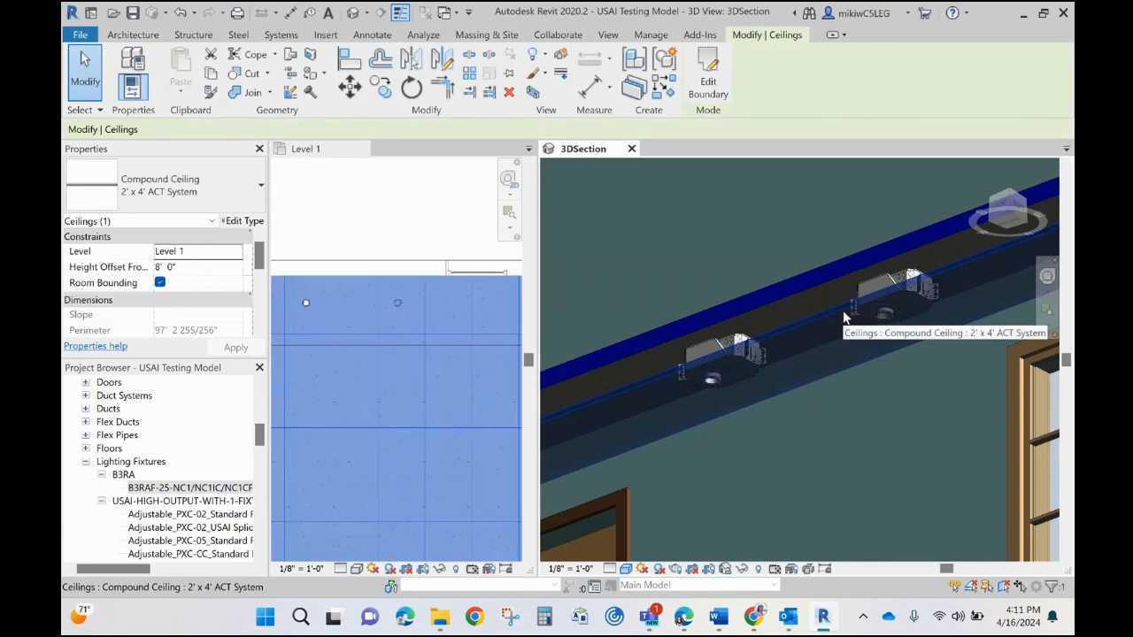
click(163, 266)
drag(161, 268, 155, 267)
text(10')
key(Return)
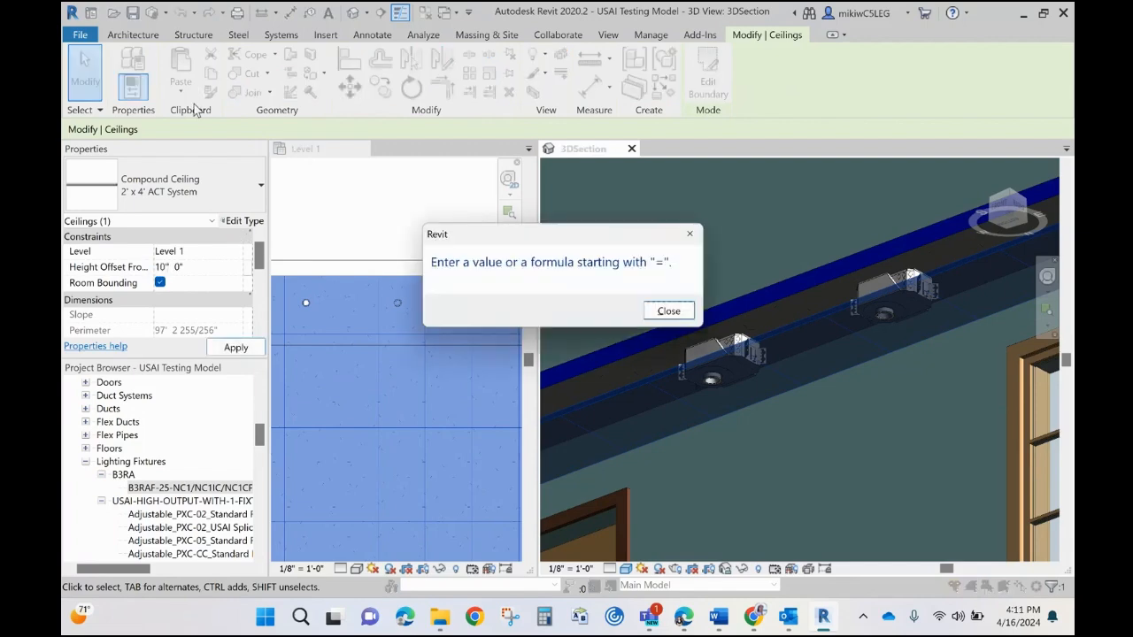
click(669, 311)
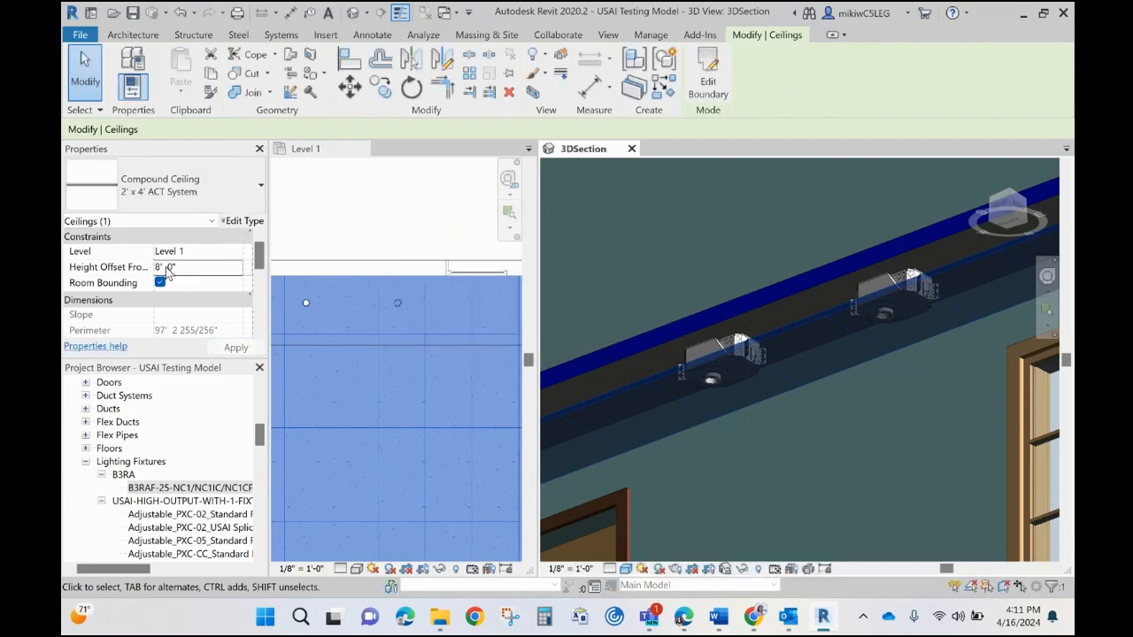
text(10)
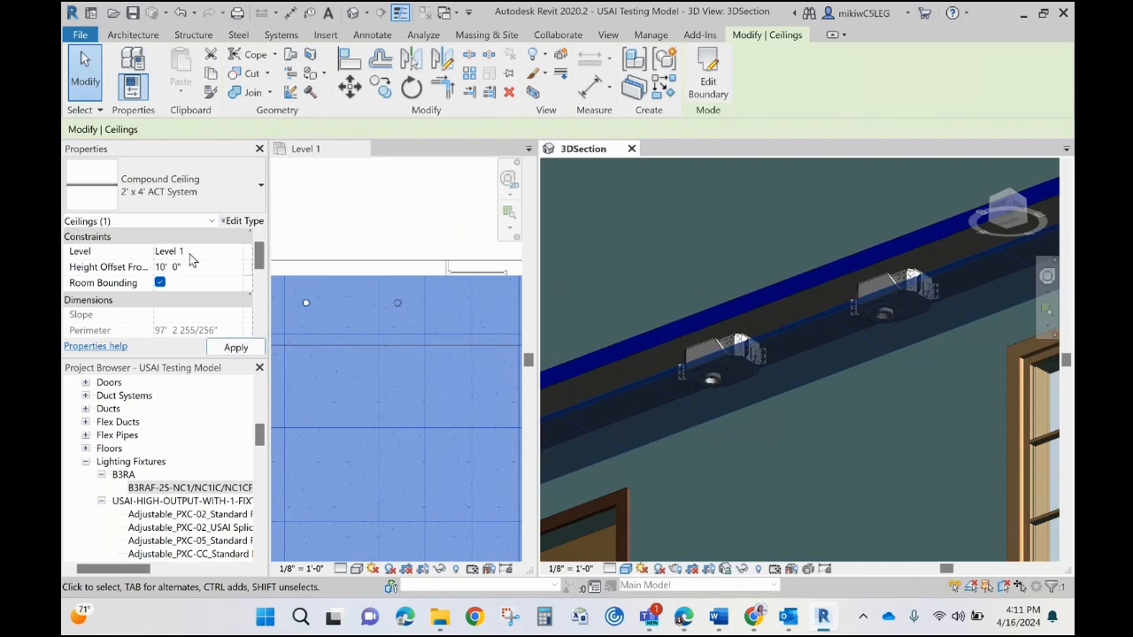
click(220, 346)
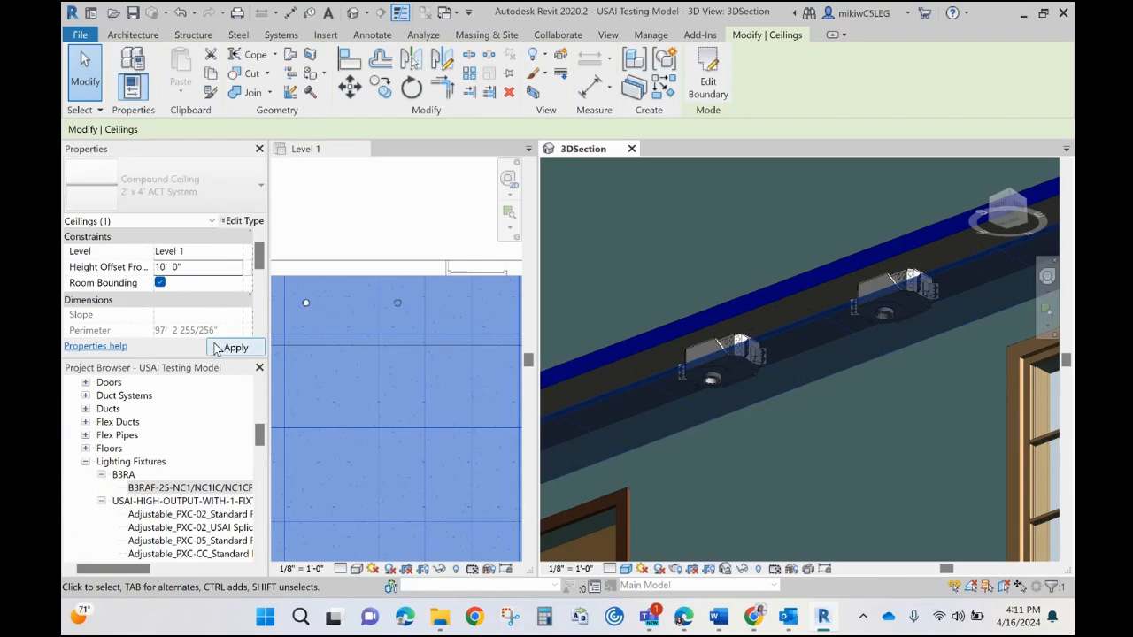
Check the two B3RA fixtures against the raised ceiling in the 3D section, and undo the ceiling height change
scroll(750, 376, down, 3)
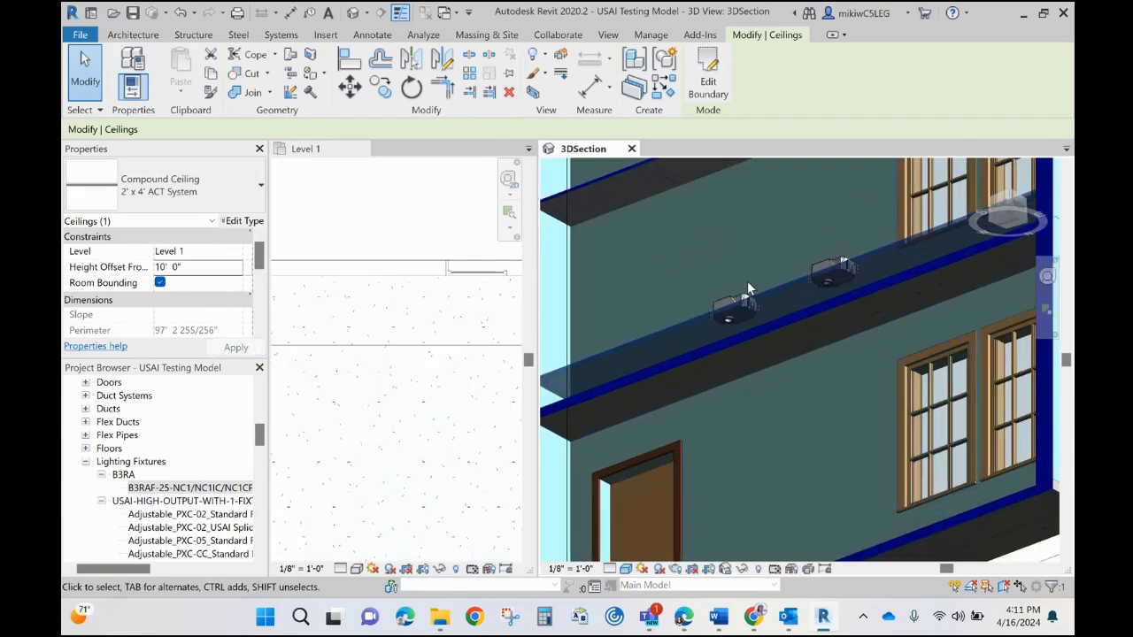
scroll(748, 290, up, 2)
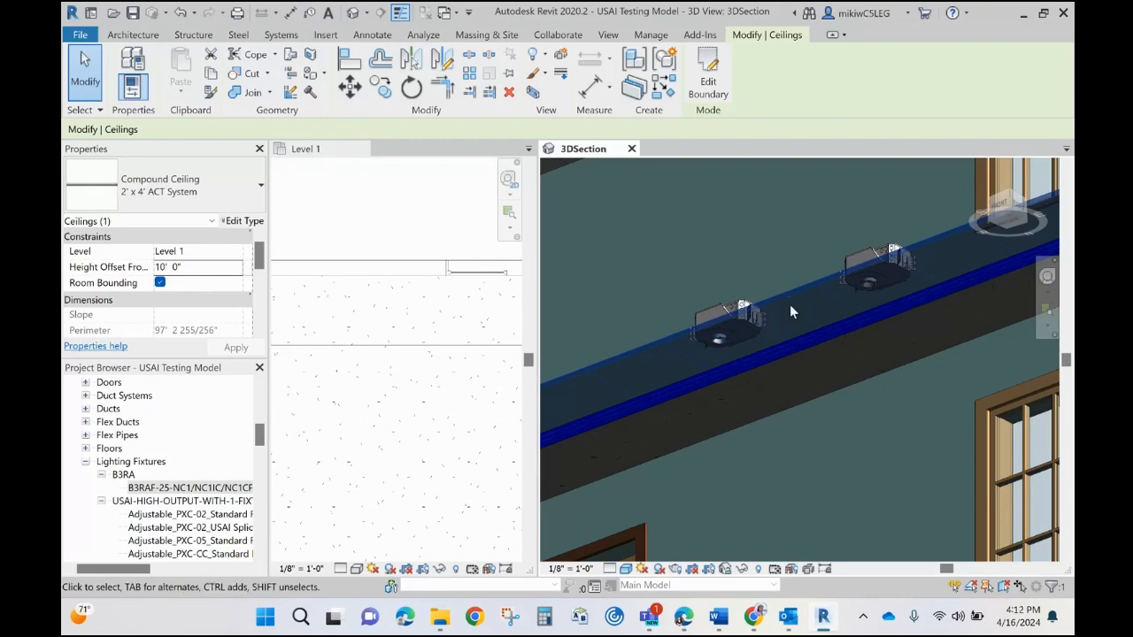
key(ctrl+z)
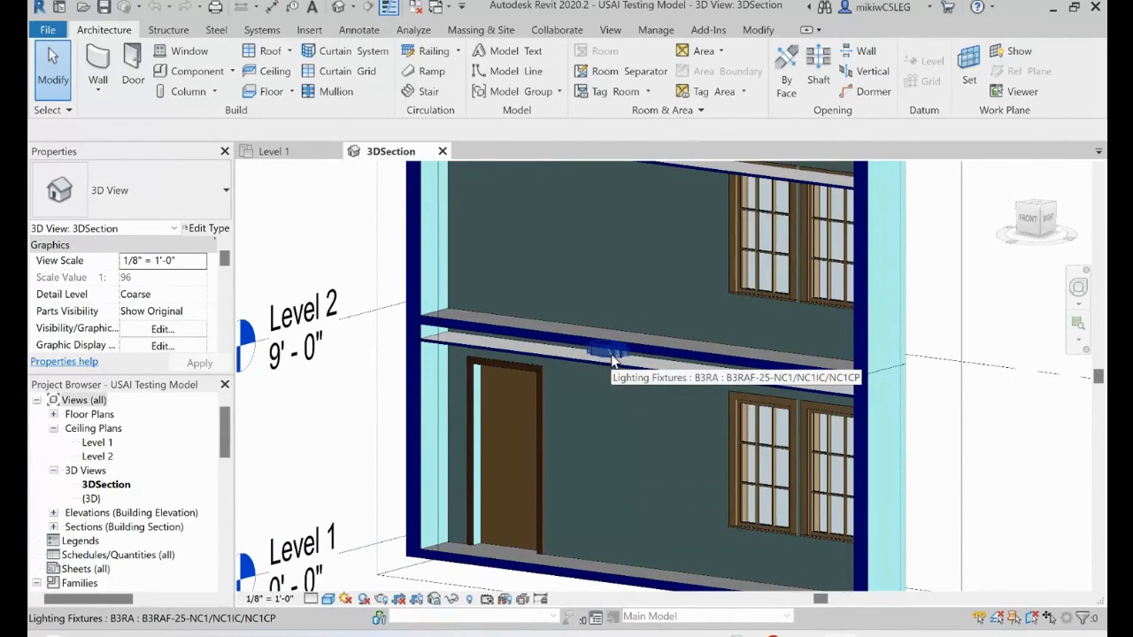
Open the type properties of the B3RA fixture in the 3D section view and check its list of available types
scroll(612, 358, up, 3)
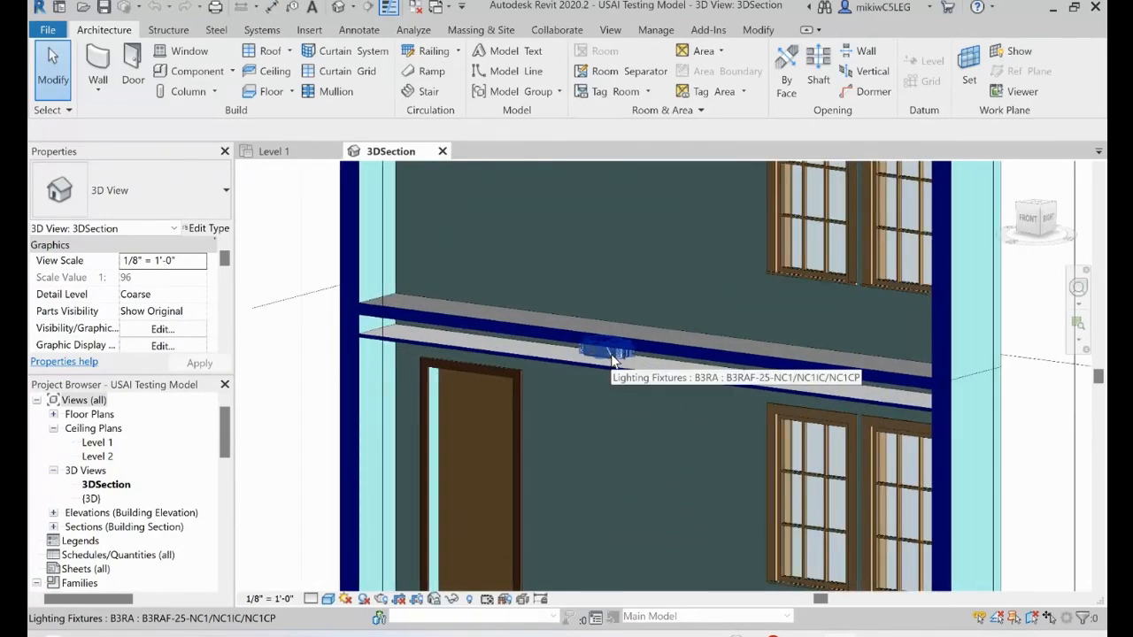
click(612, 358)
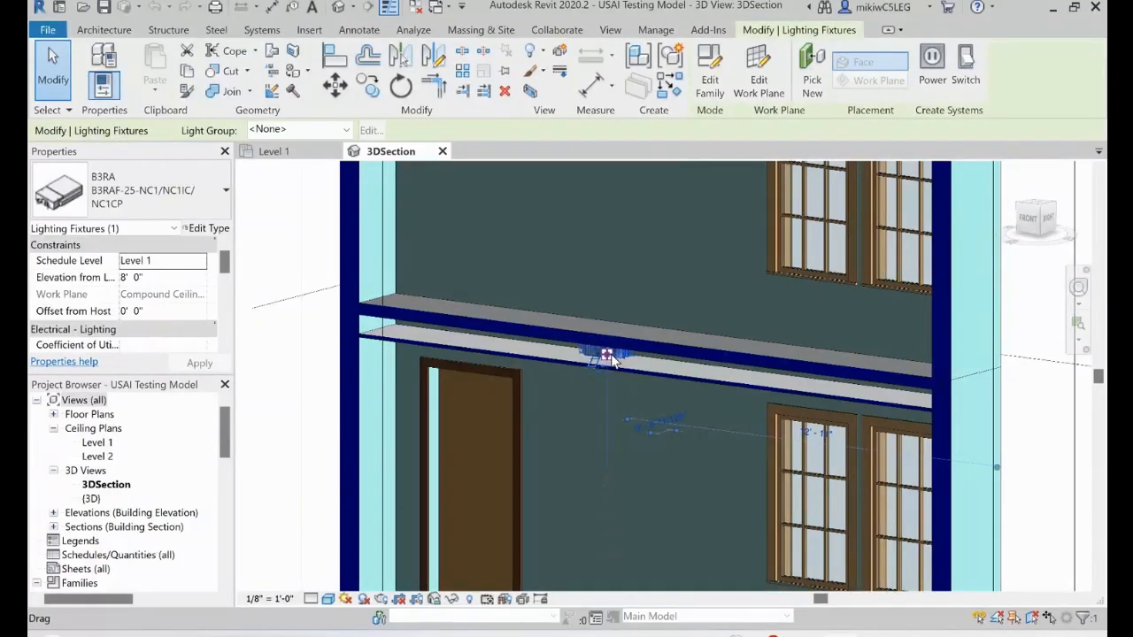
click(105, 55)
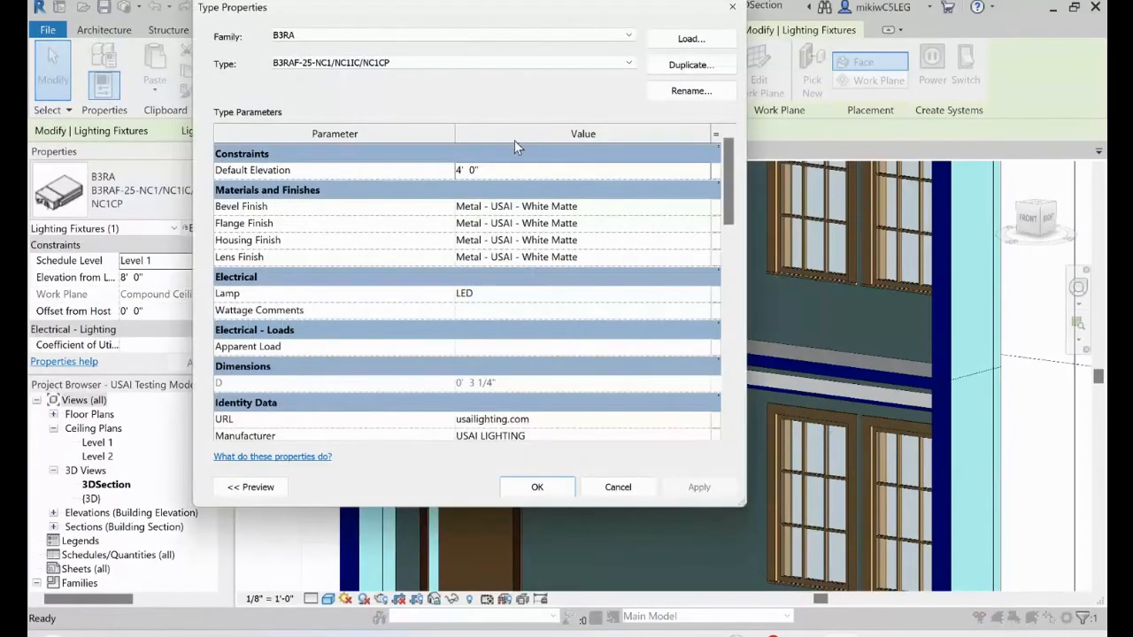
click(628, 65)
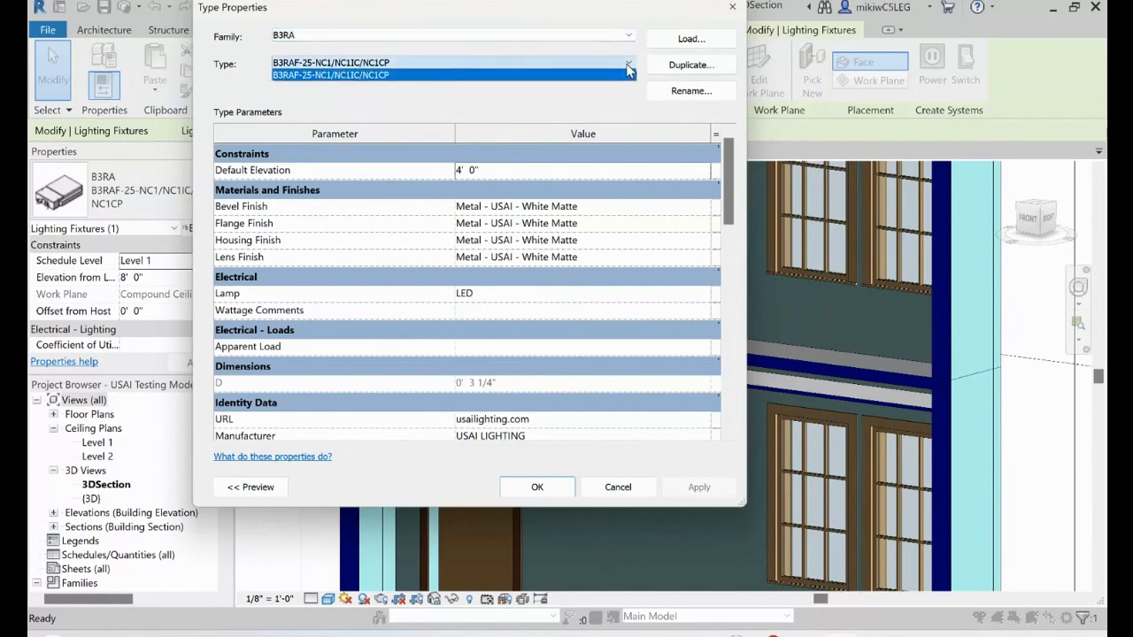
click(627, 66)
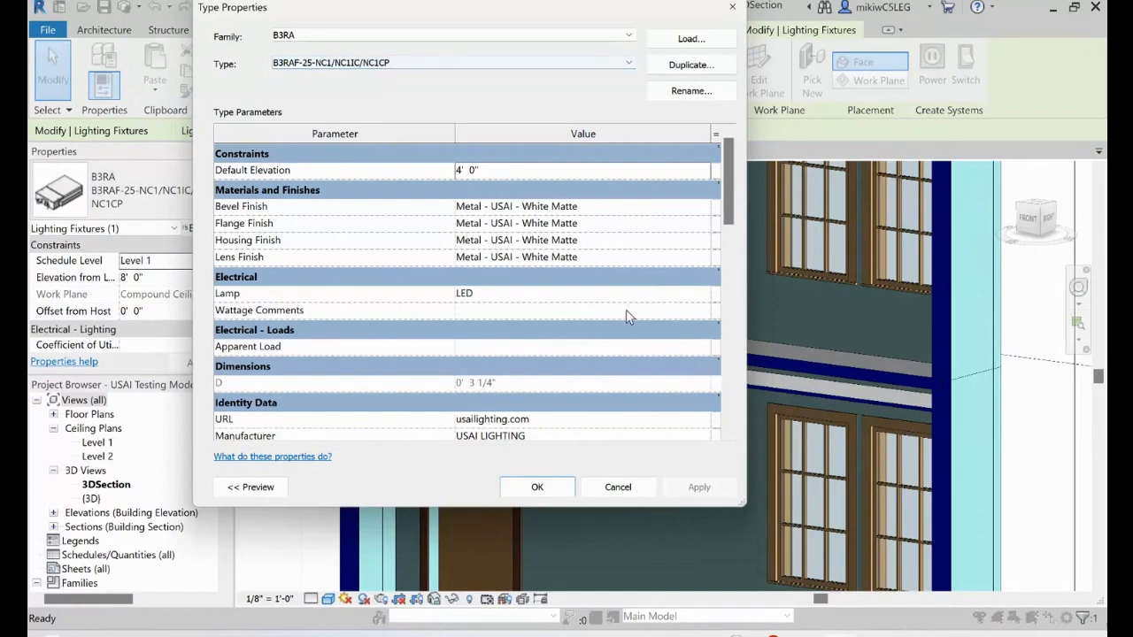
Browse for another Photometric Web File for the B3RA type, highlight ST41.ies, and dismiss the file selection
scroll(626, 313, down, 3)
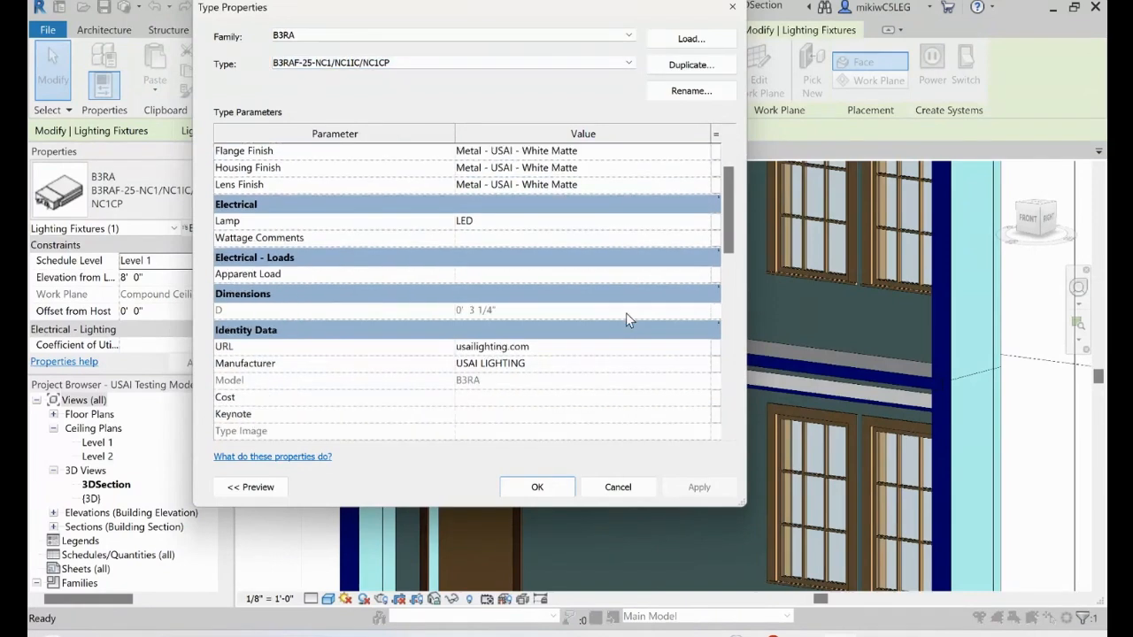
scroll(626, 312, down, 5)
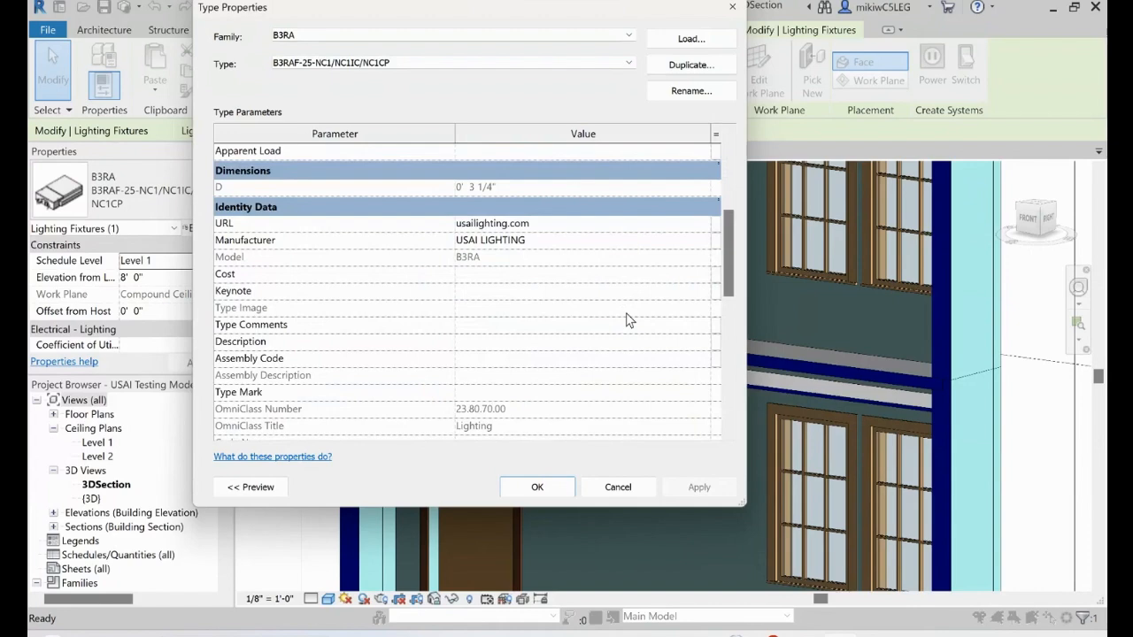
scroll(625, 319, down, 7)
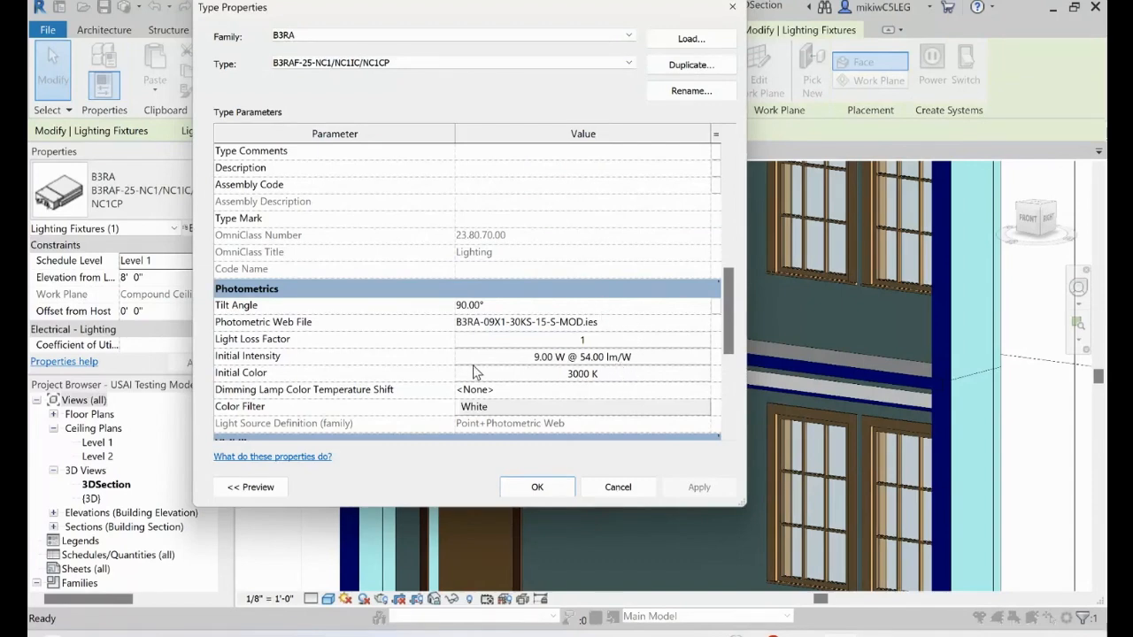
click(703, 322)
click(705, 322)
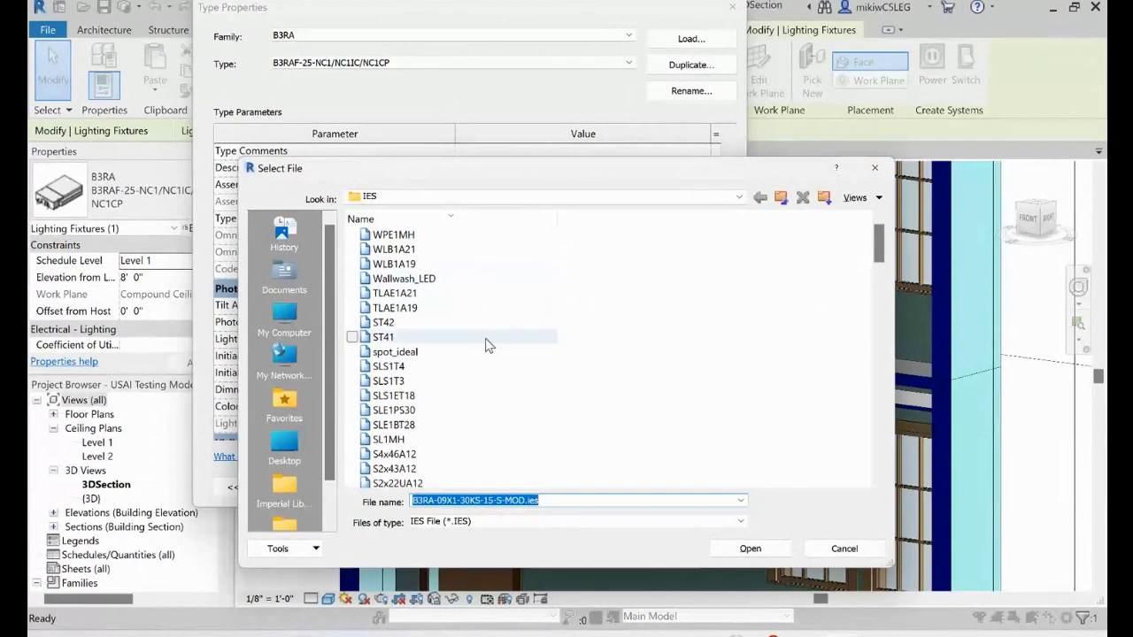
click(383, 337)
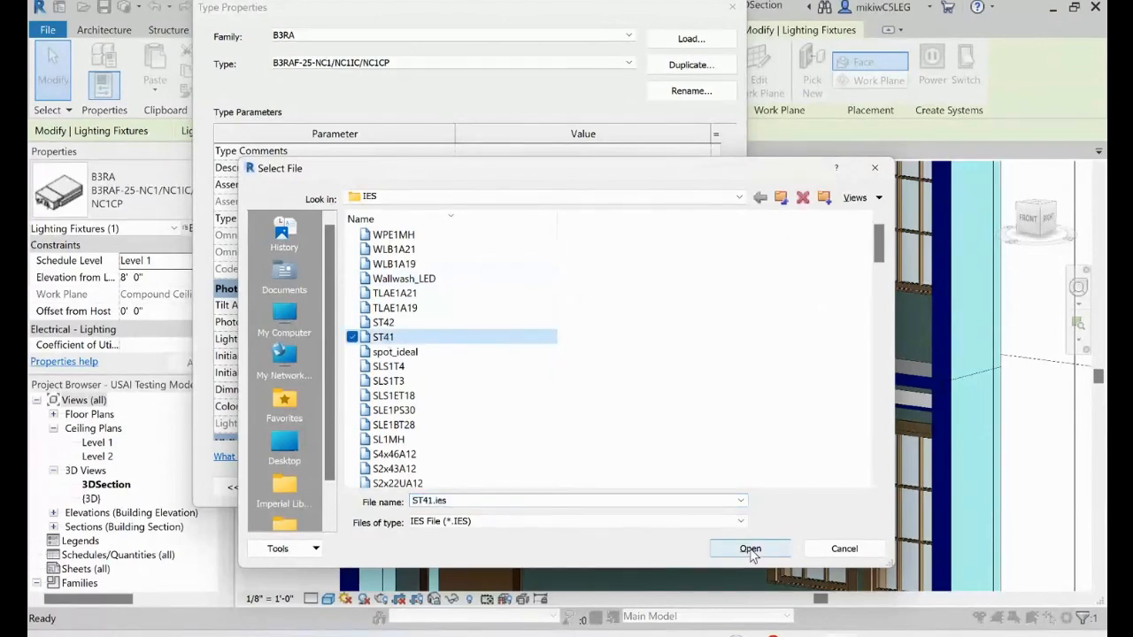
click(875, 167)
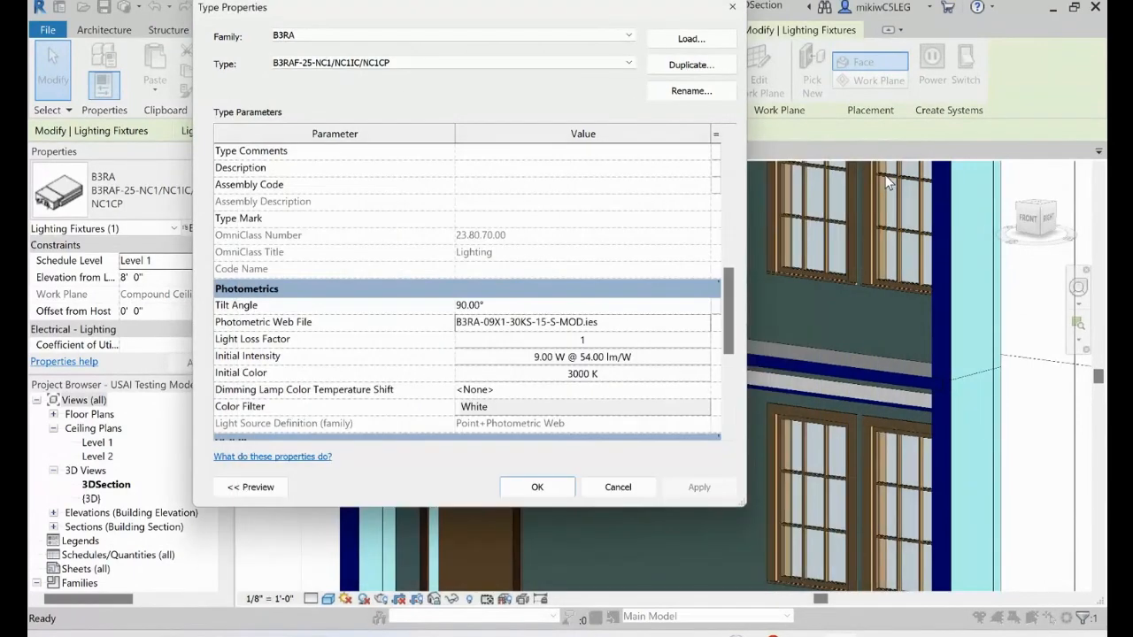
Turn on the Housing_FTA2/FTA2IC/FTA2CP visibility parameter of the B3RA type
scroll(645, 359, down, 2)
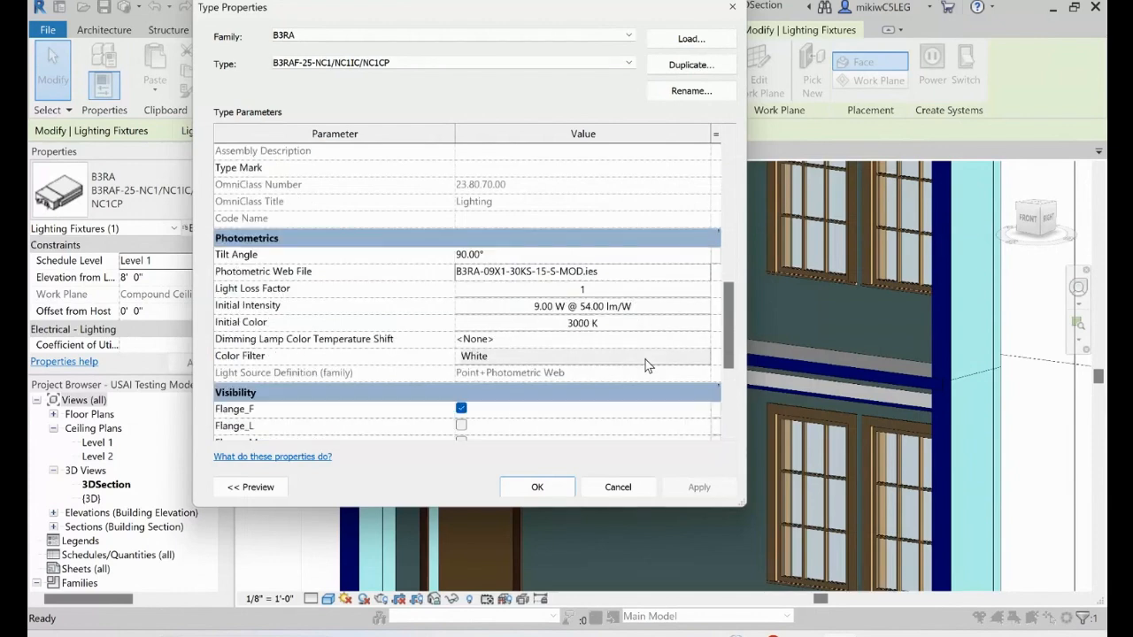
scroll(645, 360, down, 2)
scroll(645, 360, down, 3)
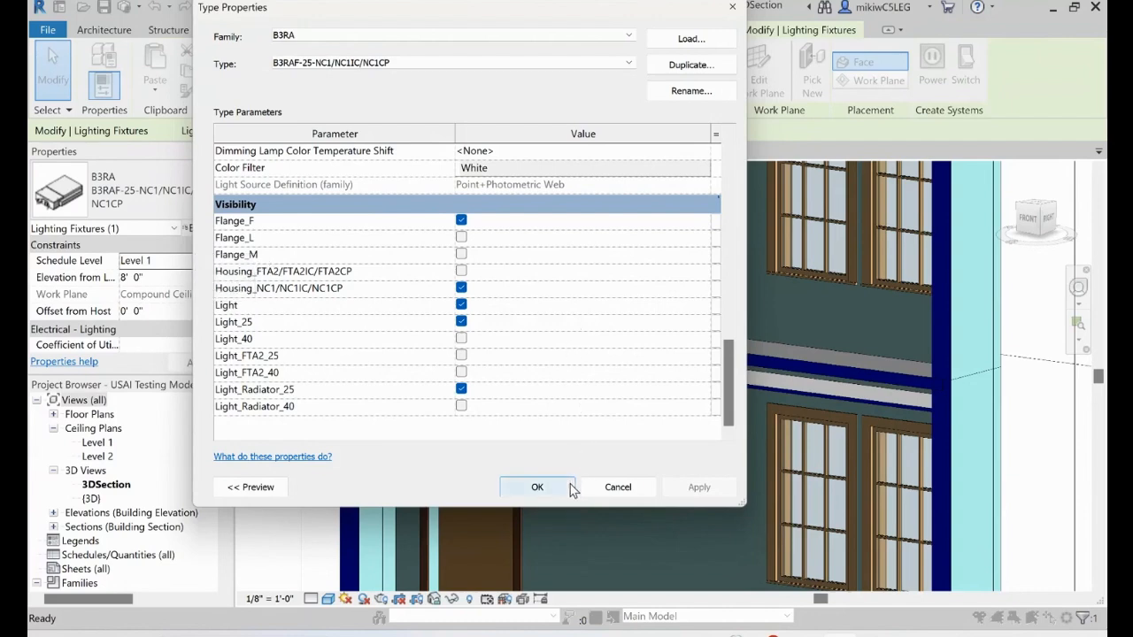
click(461, 271)
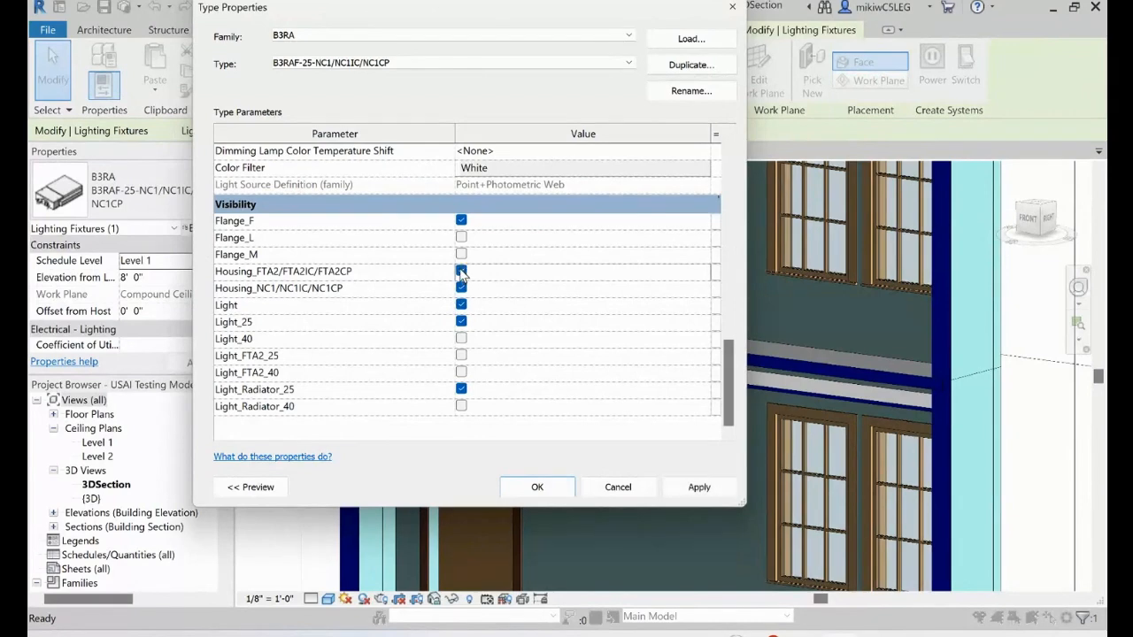